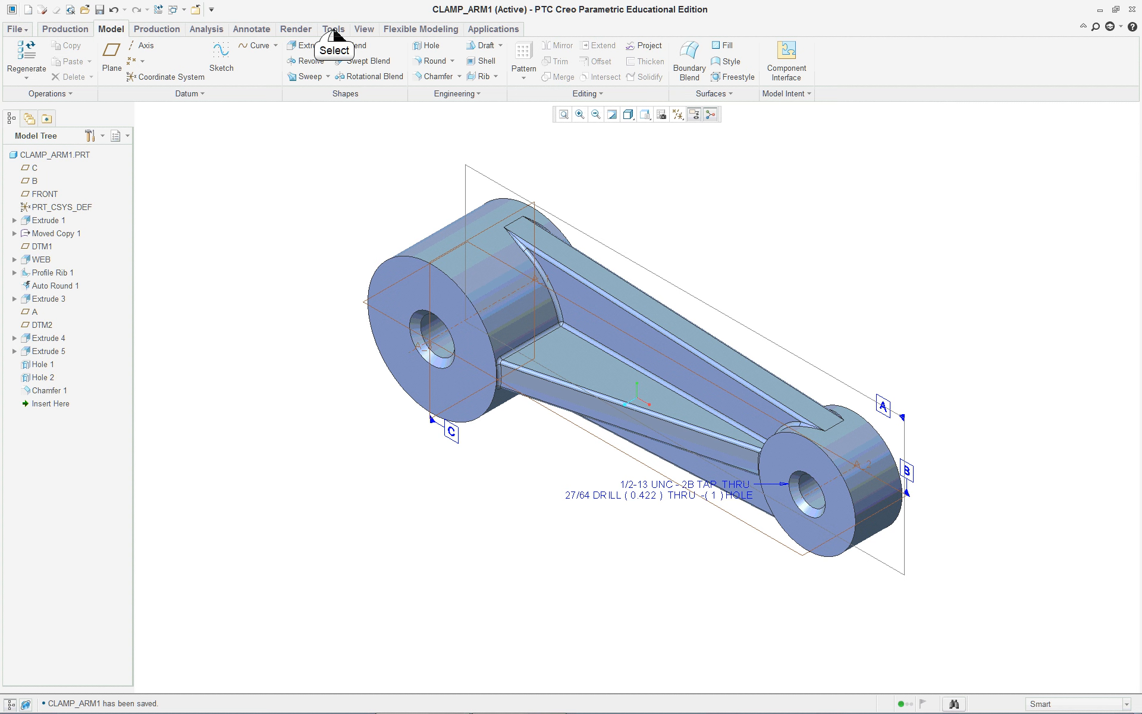
- Open the family table of CLAMP_ARM1 and start defining its columns, keeping the item selection window clear of the model
click(333, 30)
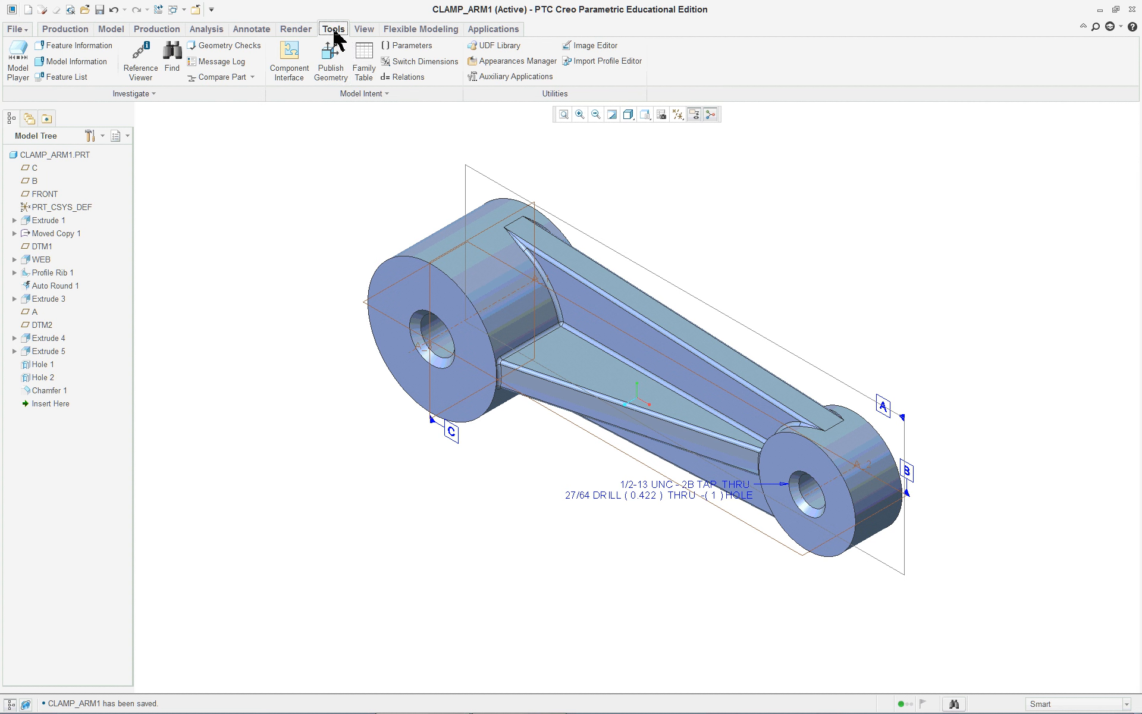
click(362, 57)
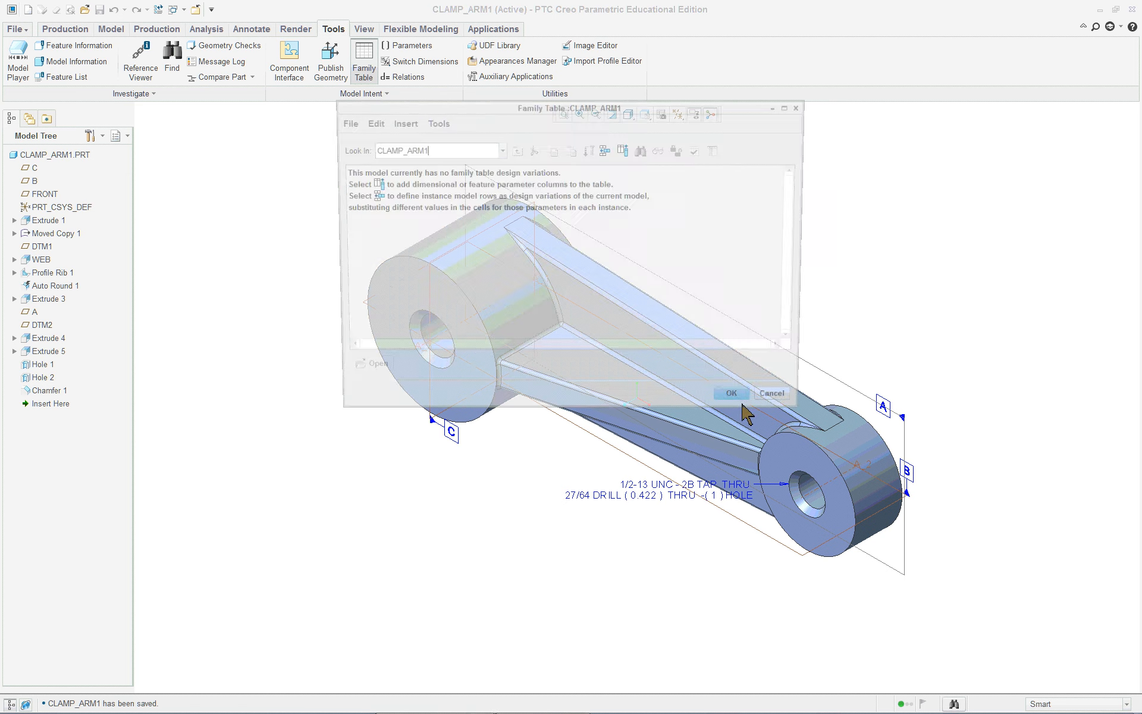
click(624, 150)
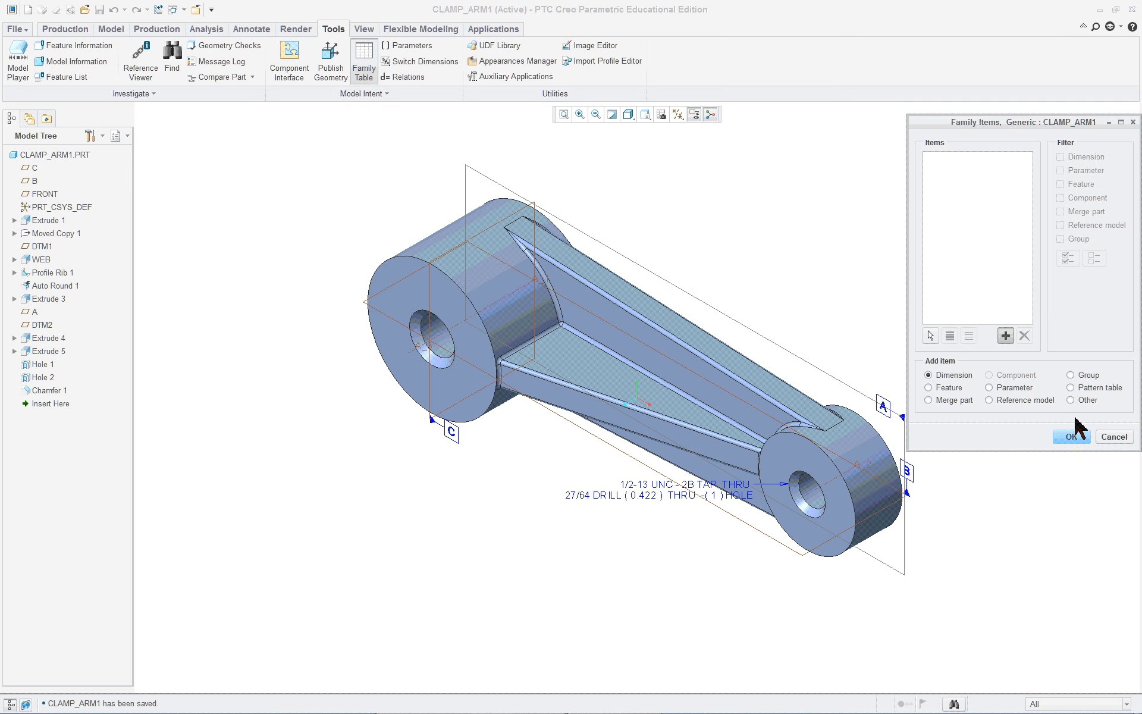
drag(1029, 123, 914, 79)
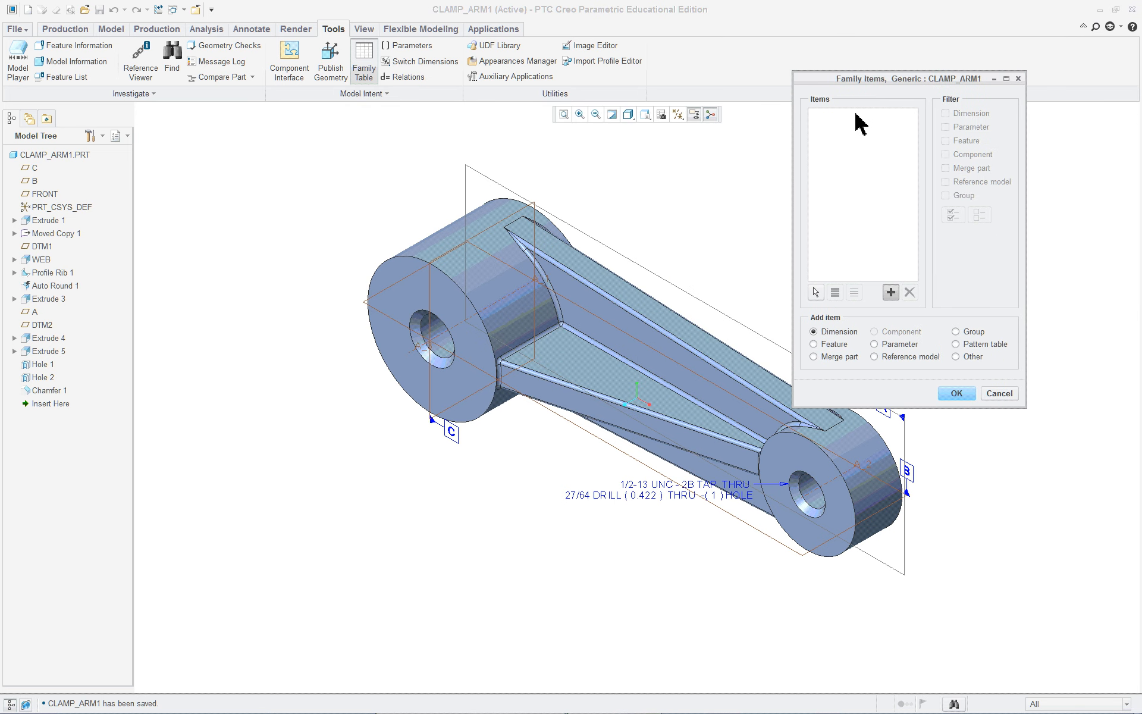
- Add the features Extrude 3, Extrude 4 and Extrude 5 as family table items
click(843, 348)
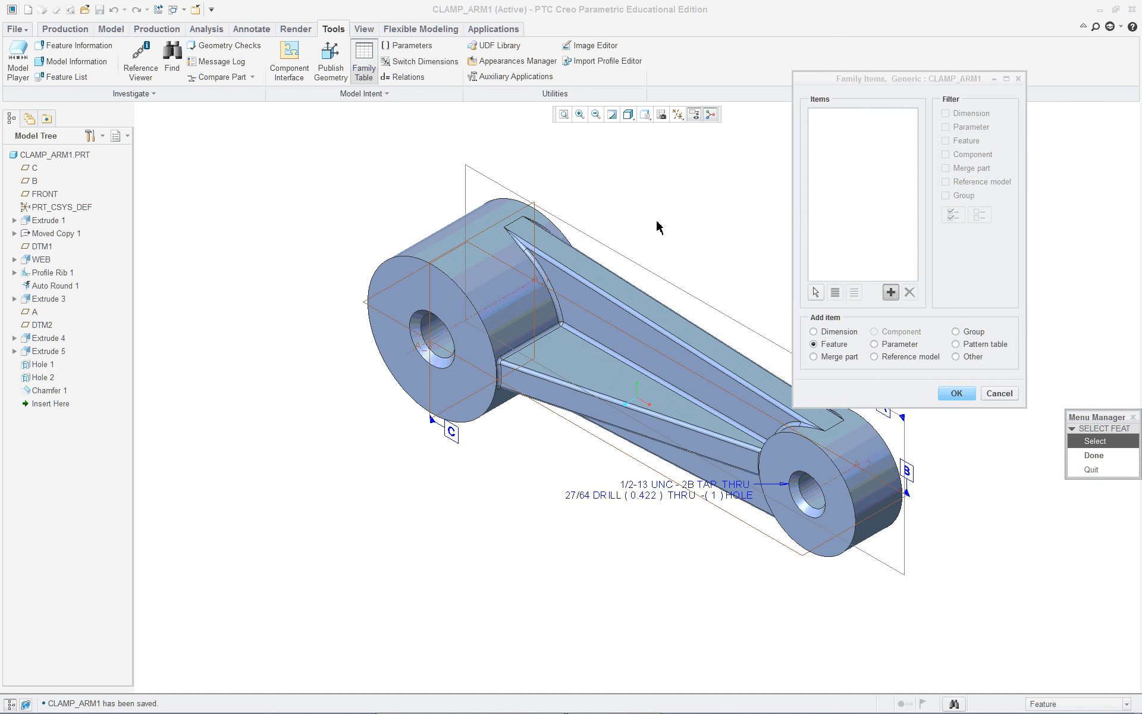
shift+middle_drag(642, 236, 511, 221)
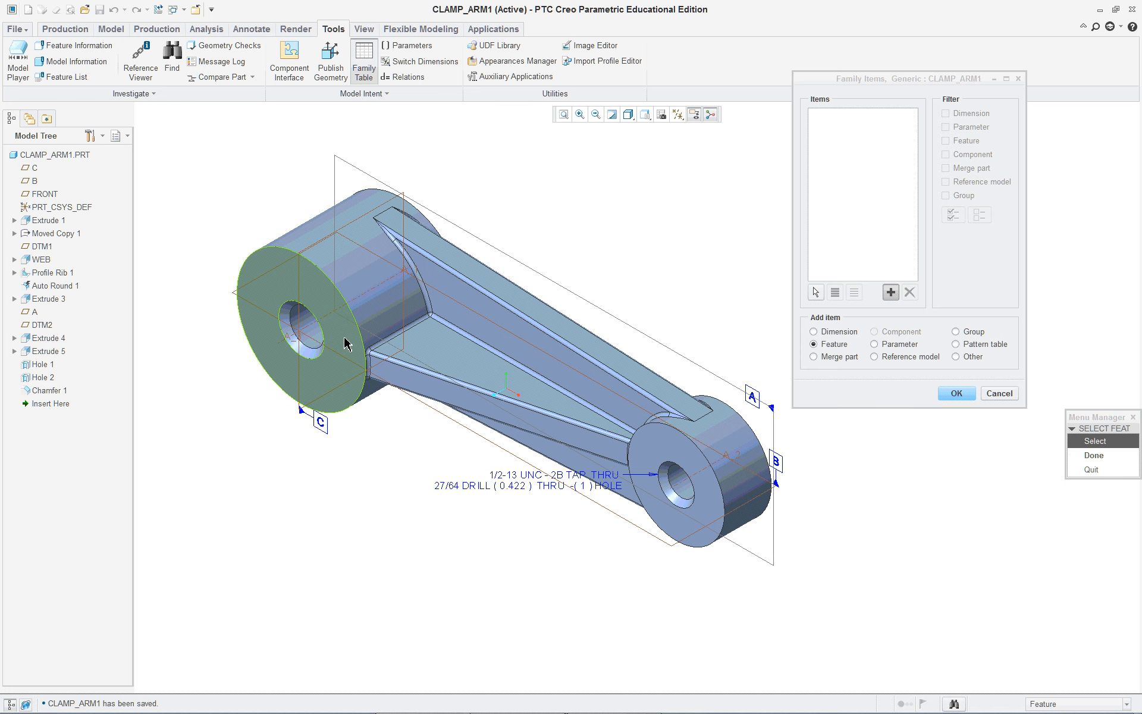
middle_drag(357, 330, 493, 180)
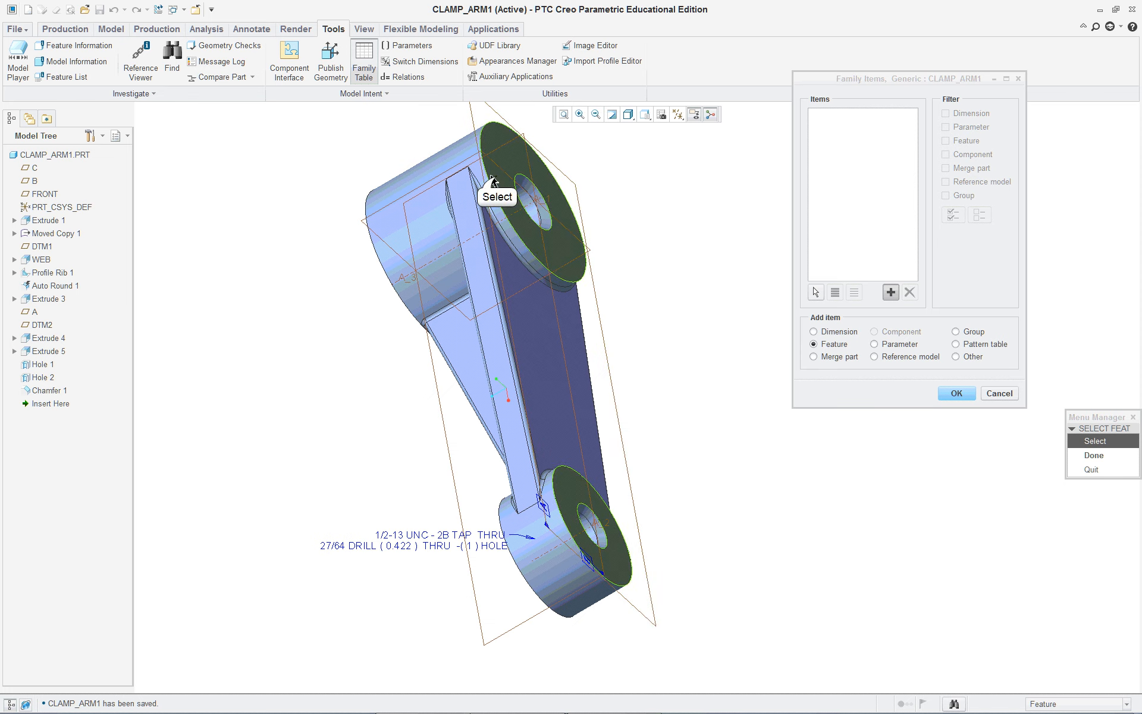
click(497, 181)
middle_drag(319, 364, 381, 323)
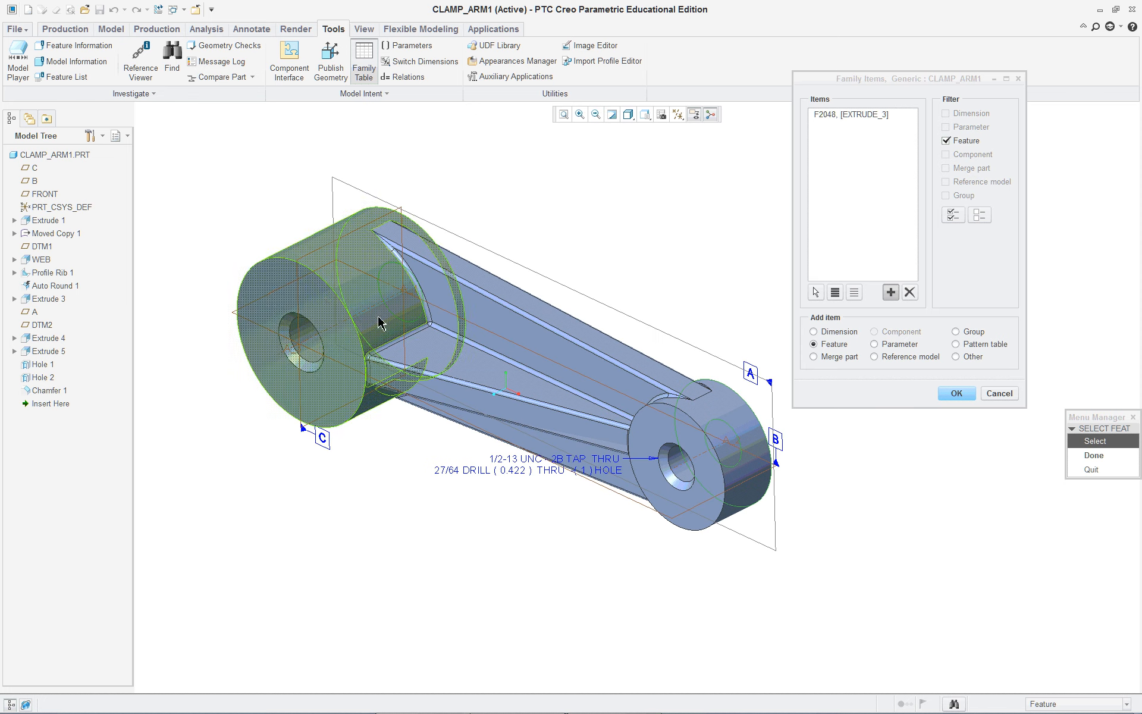
click(315, 299)
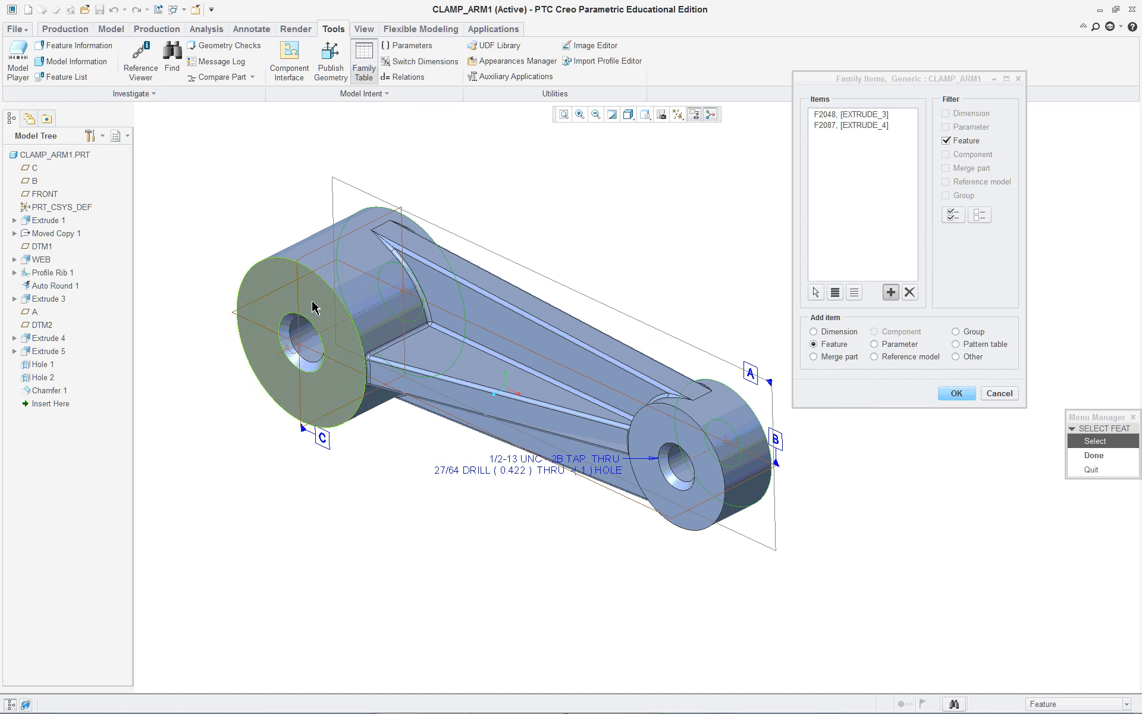
click(679, 430)
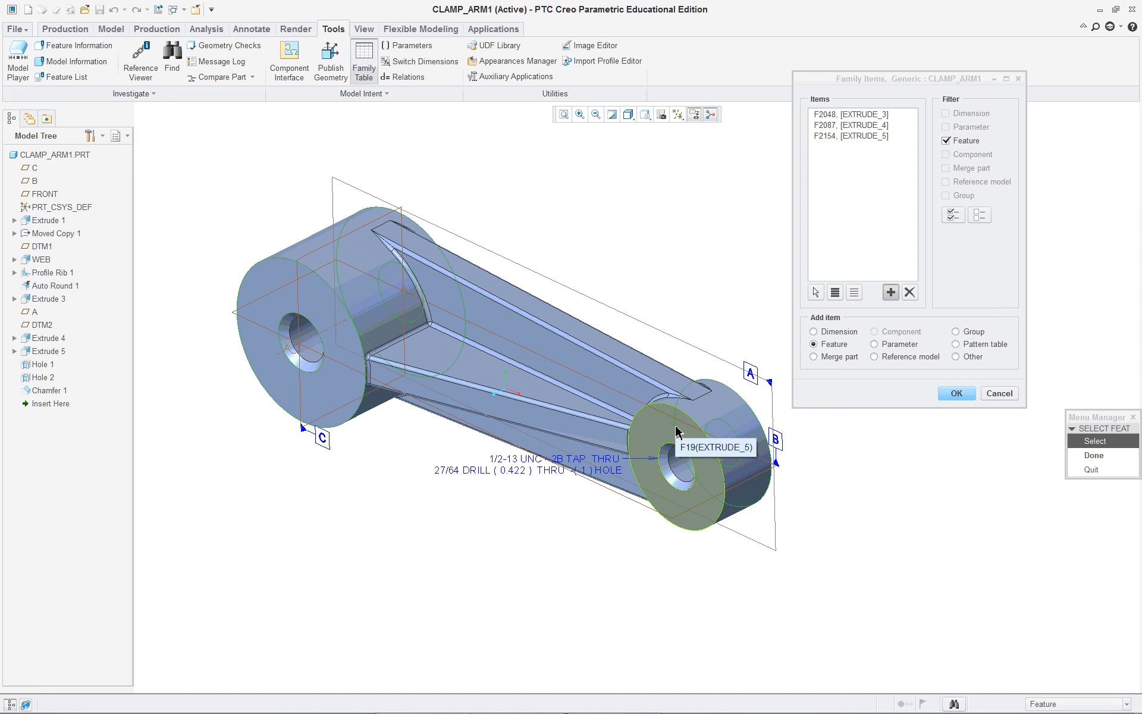
- Add the features Hole 1, Chamfer 1 and Hole 2 as family table items
scroll(392, 434, down, 3)
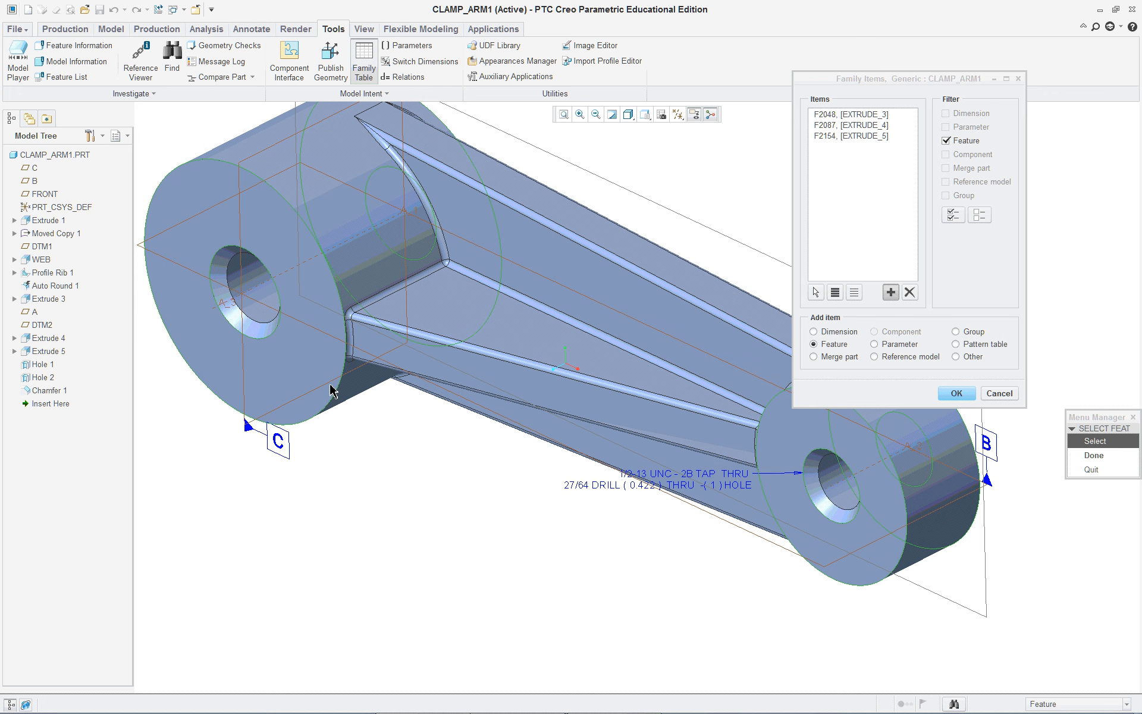
click(267, 296)
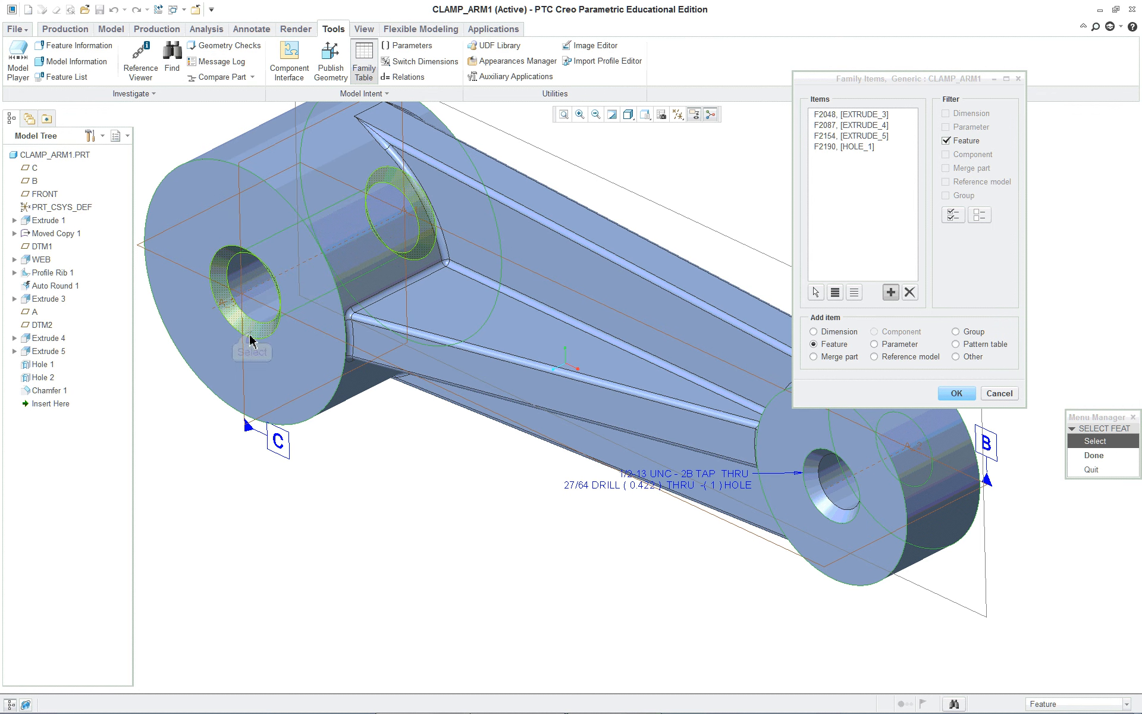
click(816, 507)
scroll(864, 515, down, 2)
scroll(865, 515, up, 4)
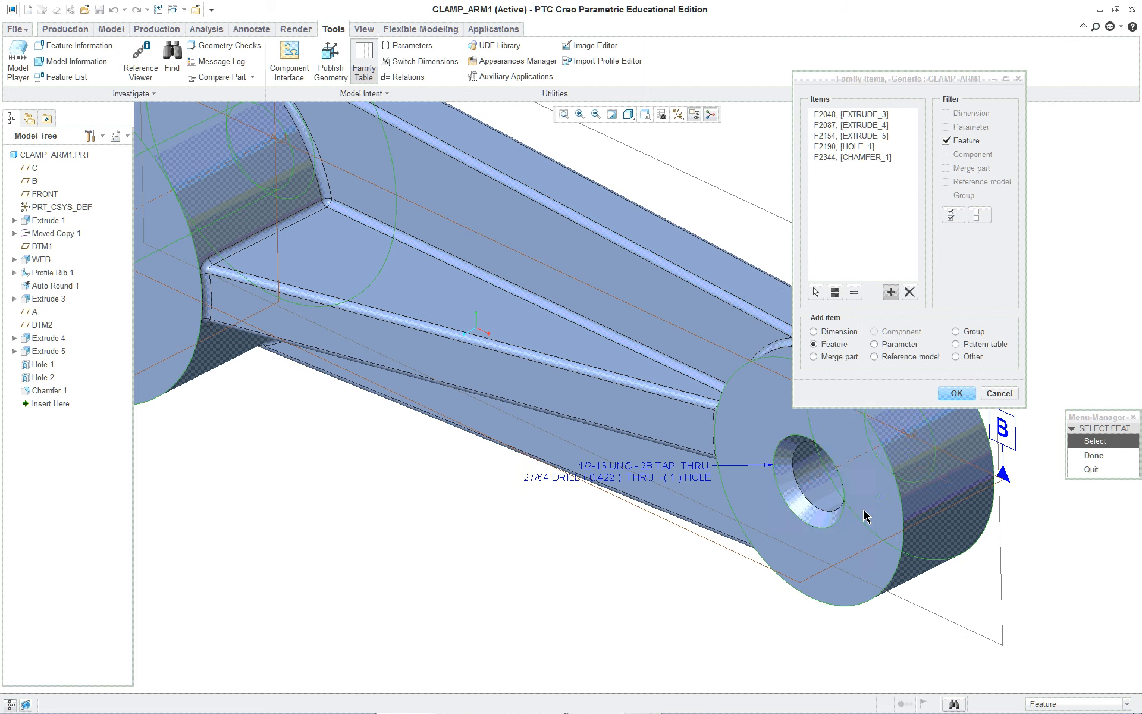
click(825, 486)
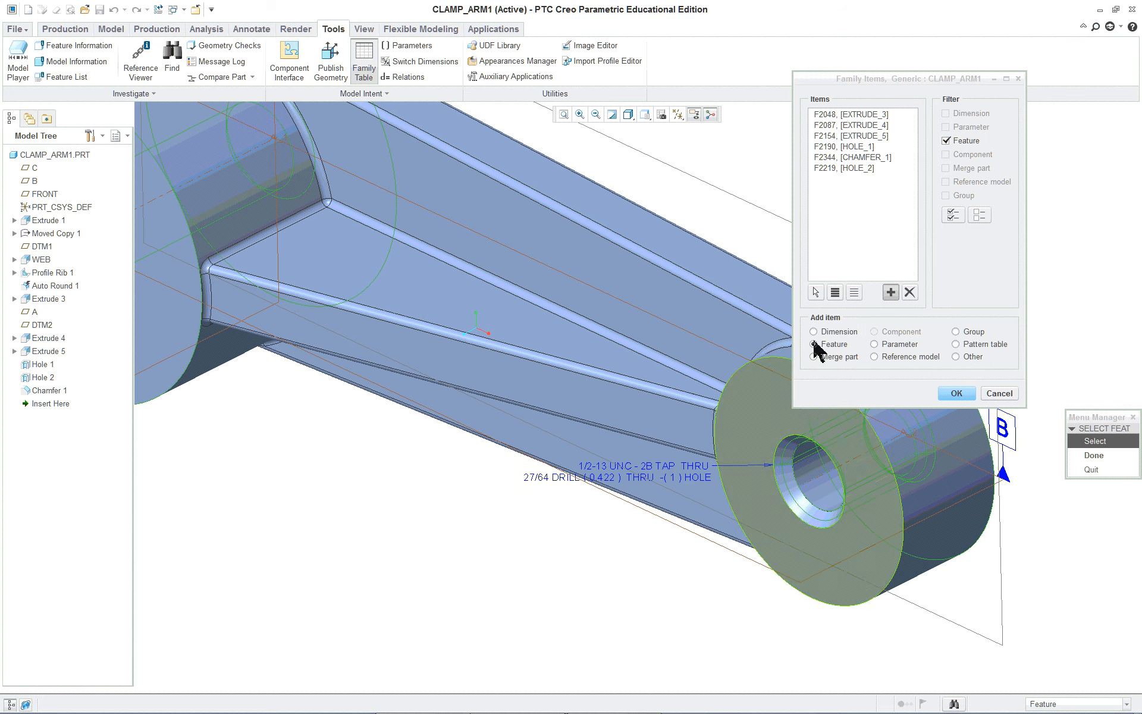
- Show the dimensions of the large and small bosses and add the 5.000 center distance as a dimension item
scroll(527, 413, down, 4)
scroll(591, 249, up, 1)
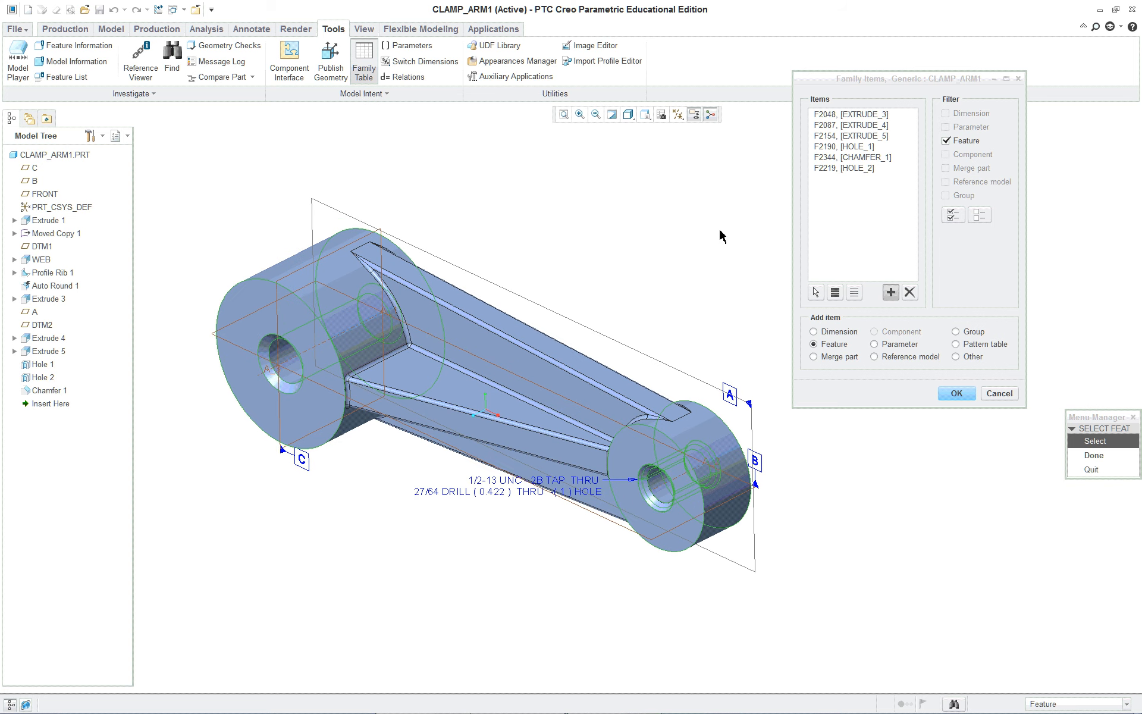
click(814, 331)
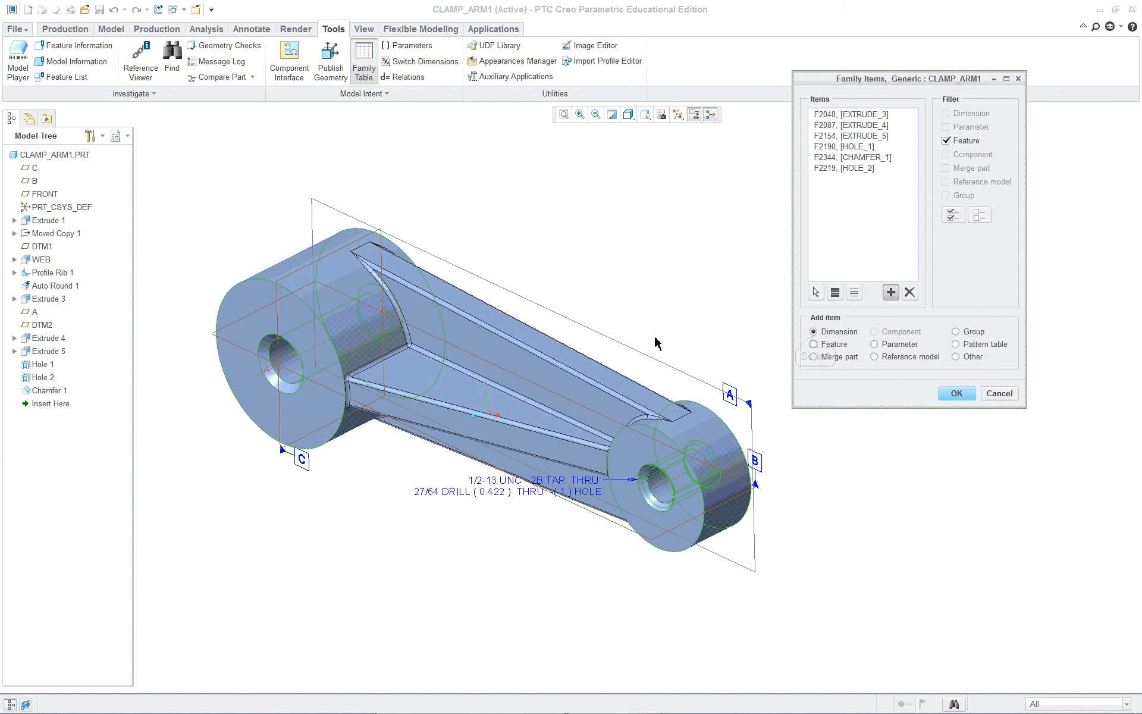
click(345, 290)
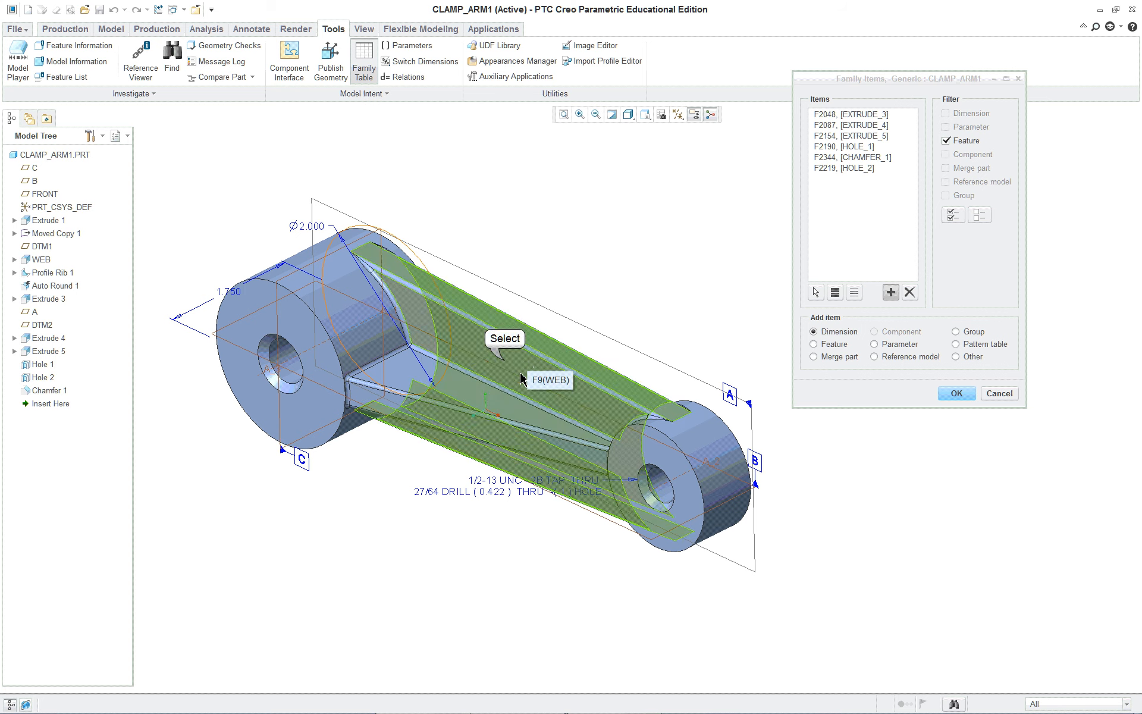
click(702, 453)
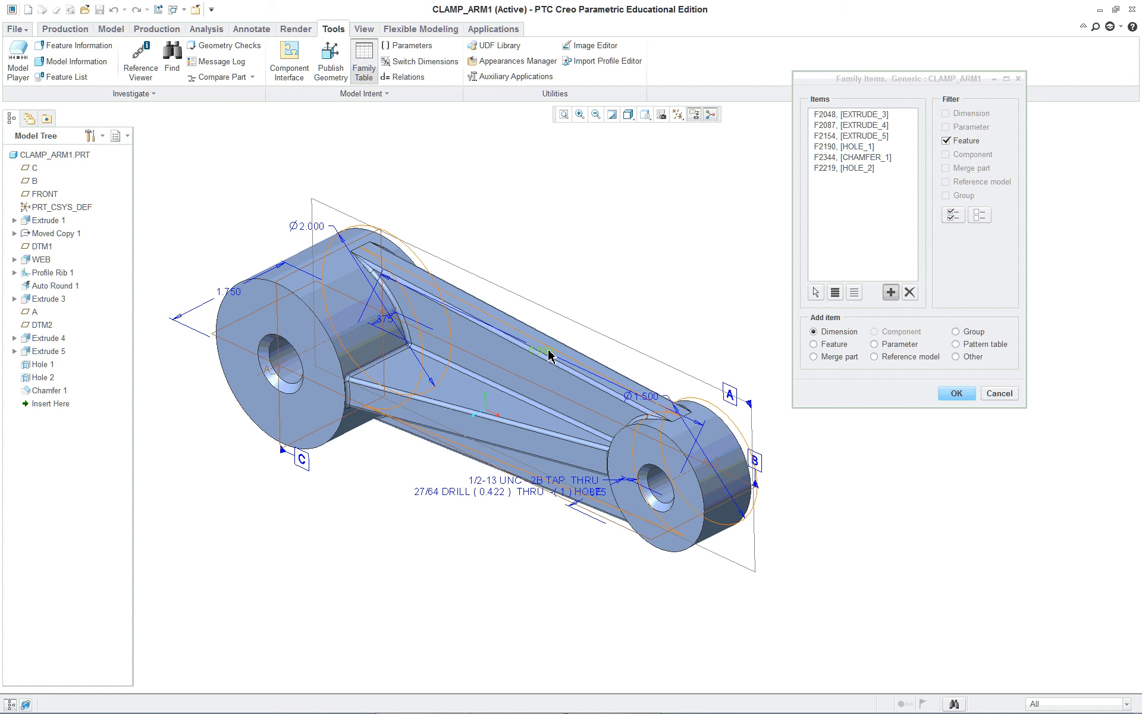
middle_drag(544, 393, 542, 367)
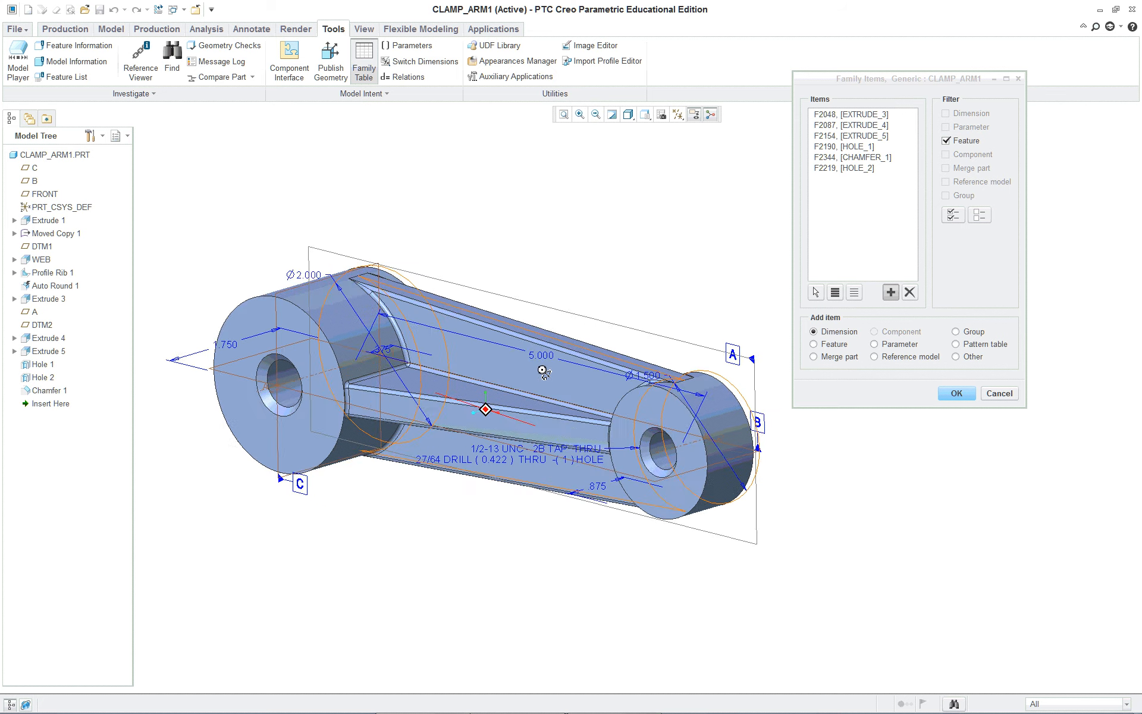
click(543, 358)
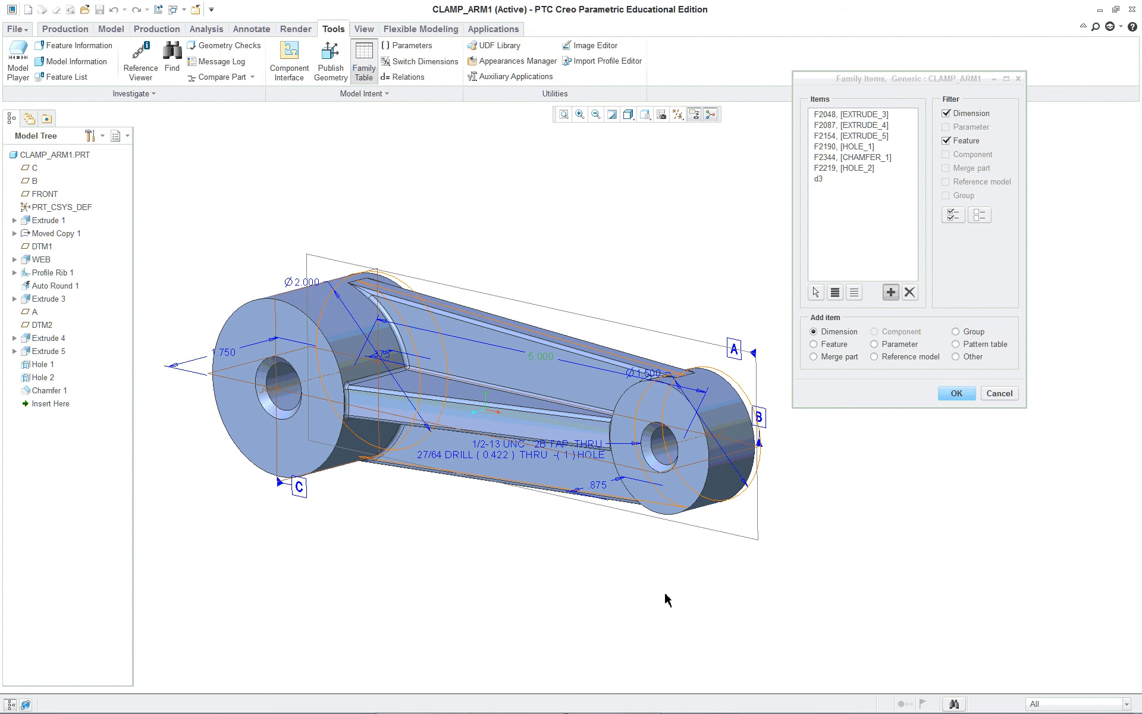
- Add the 2.000 and 1.500 boss diameters as dimension items and accept the family item list
middle_drag(666, 599, 660, 609)
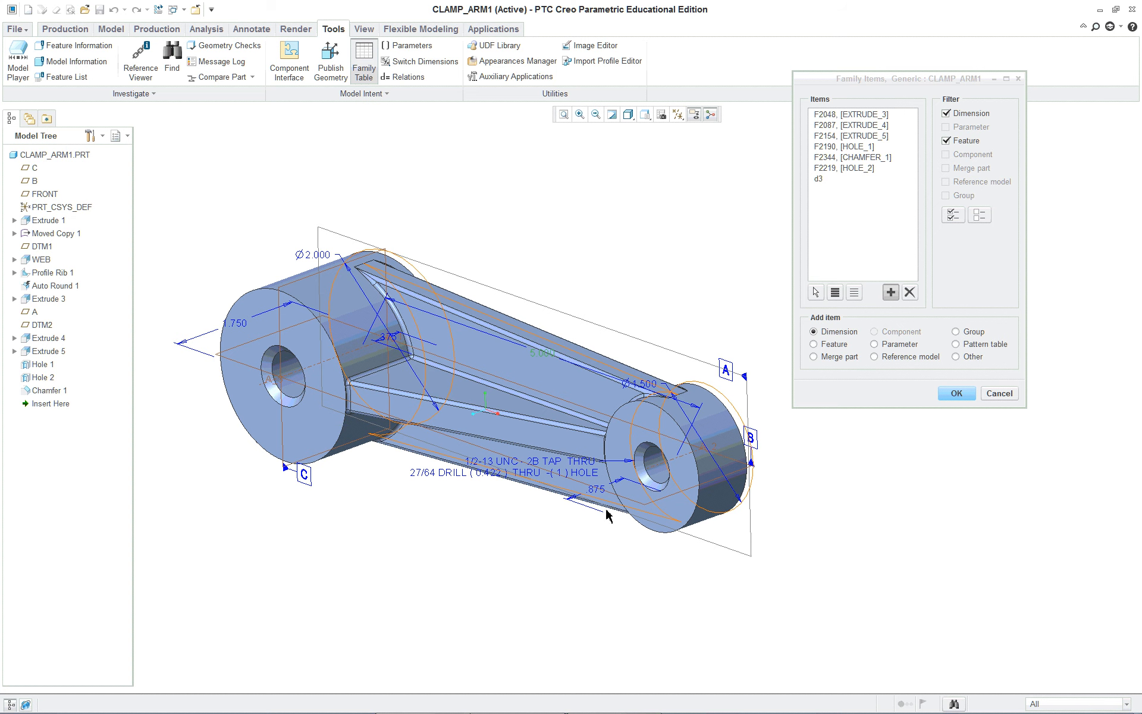
click(310, 257)
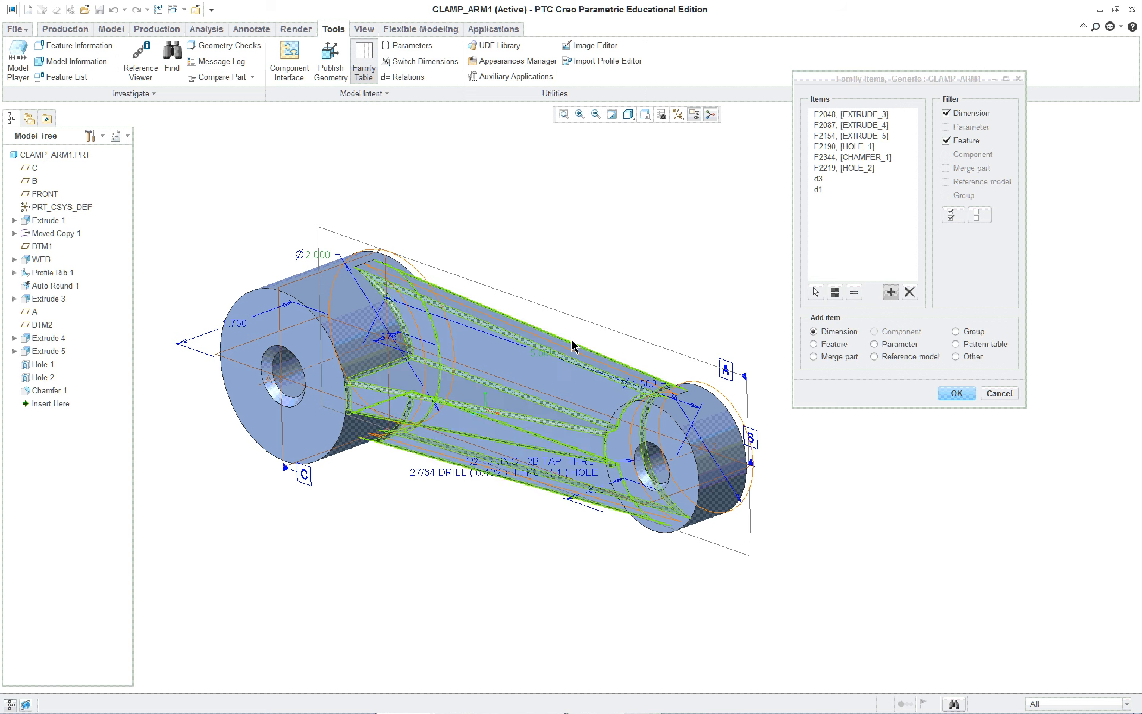
click(646, 387)
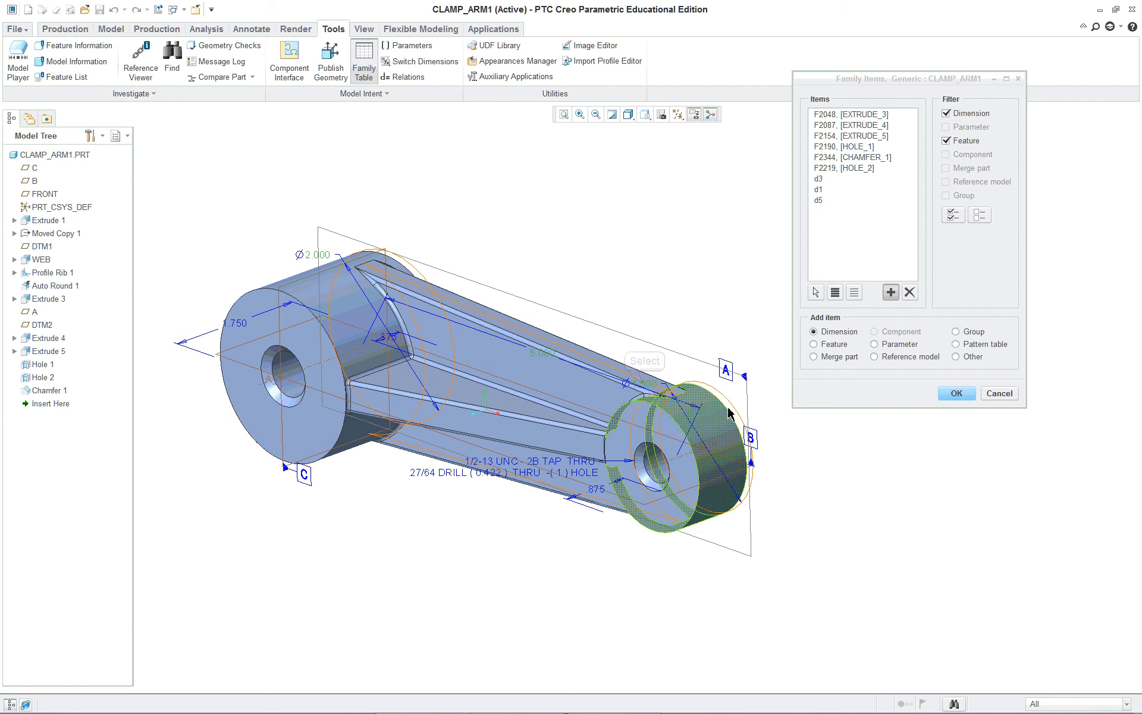
click(953, 395)
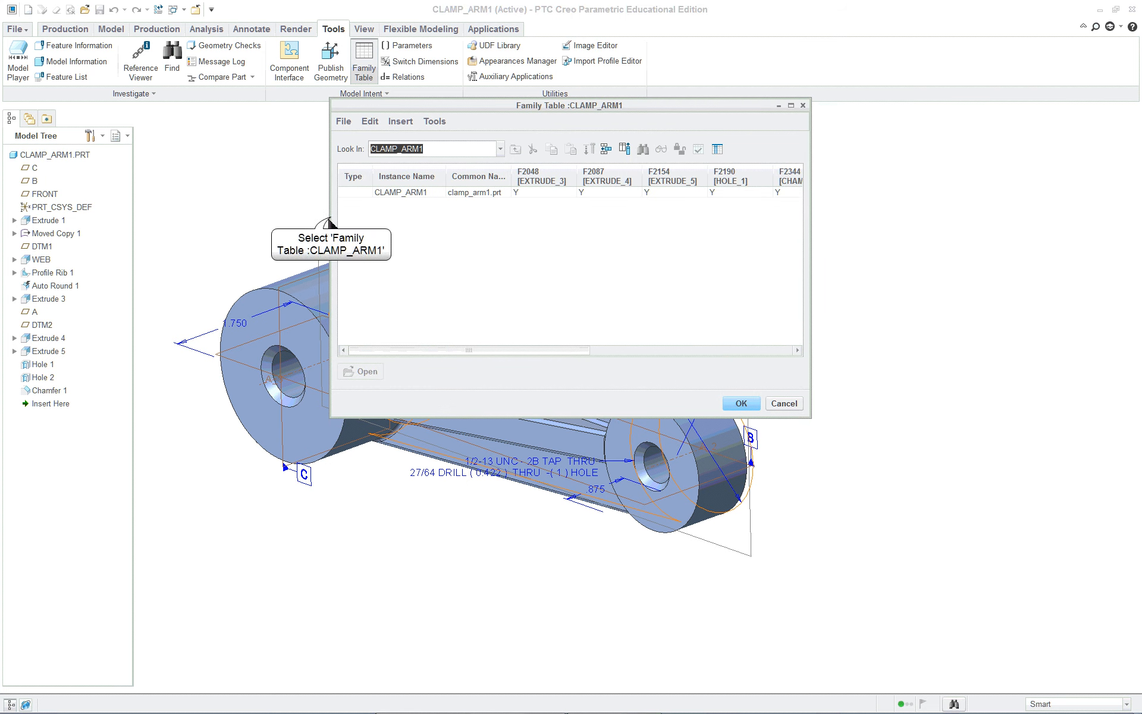
- Widen the family table window to show all columns and reduce its height to uncover the model
drag(331, 231, 53, 192)
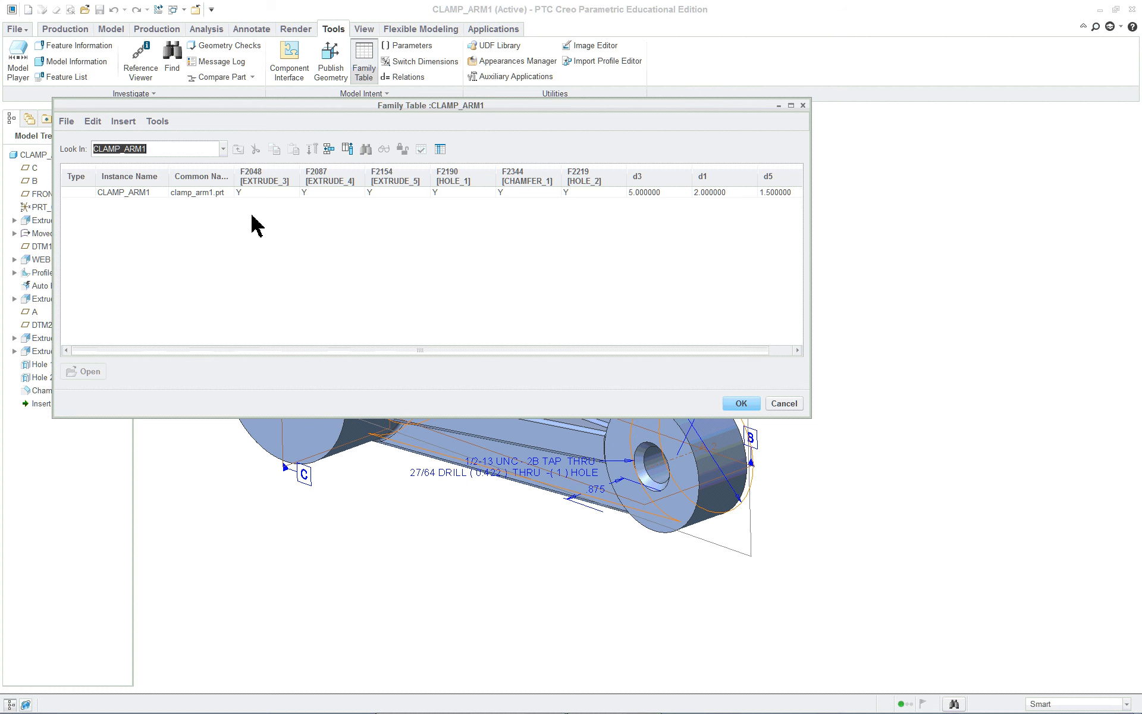
drag(810, 249, 932, 241)
drag(816, 421, 812, 310)
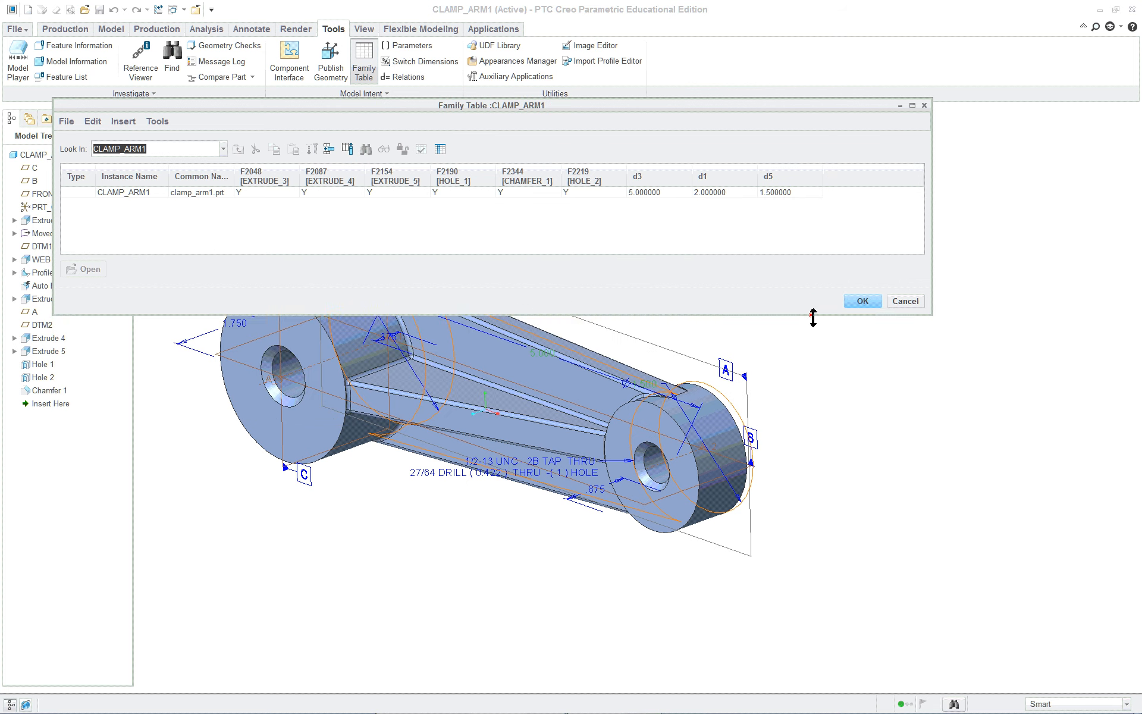
- Add two instance rows below the generic model, named Design and Casting
click(141, 193)
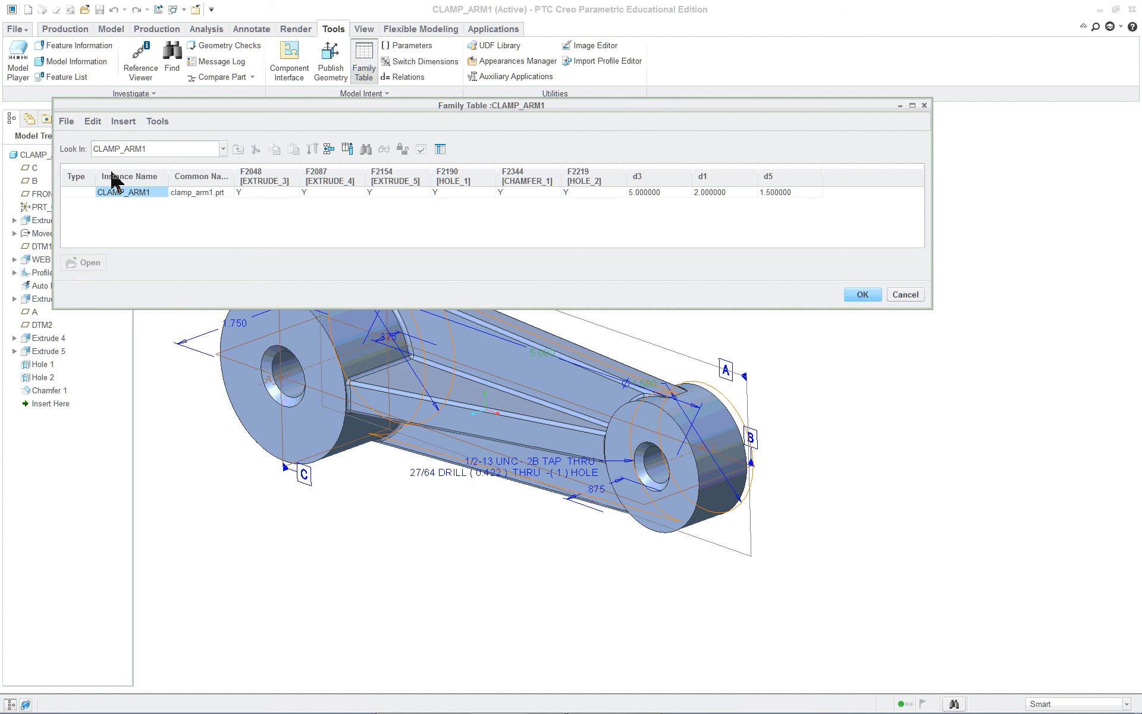
key(Return)
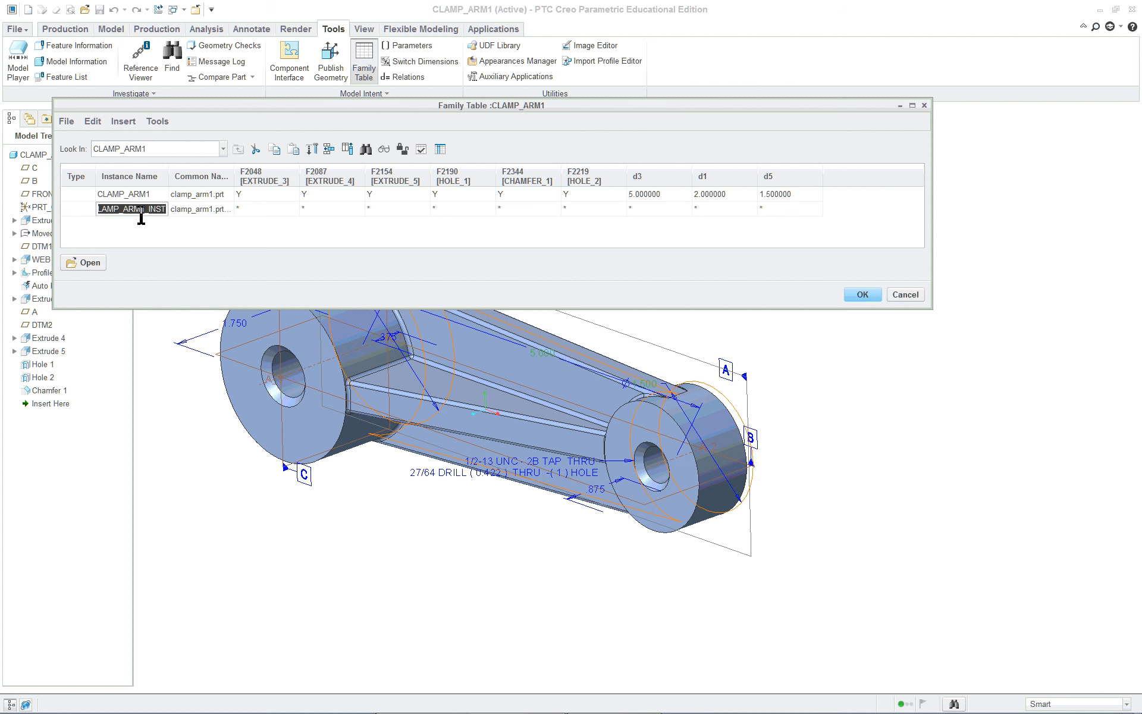
text(Design)
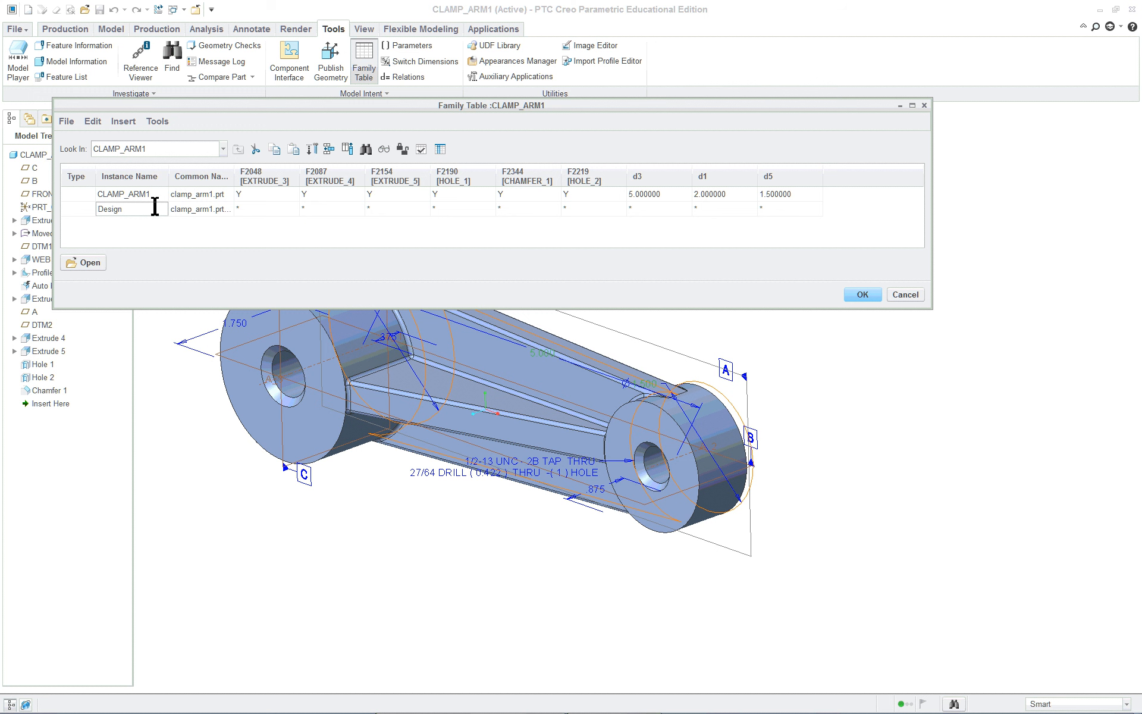
key(Return)
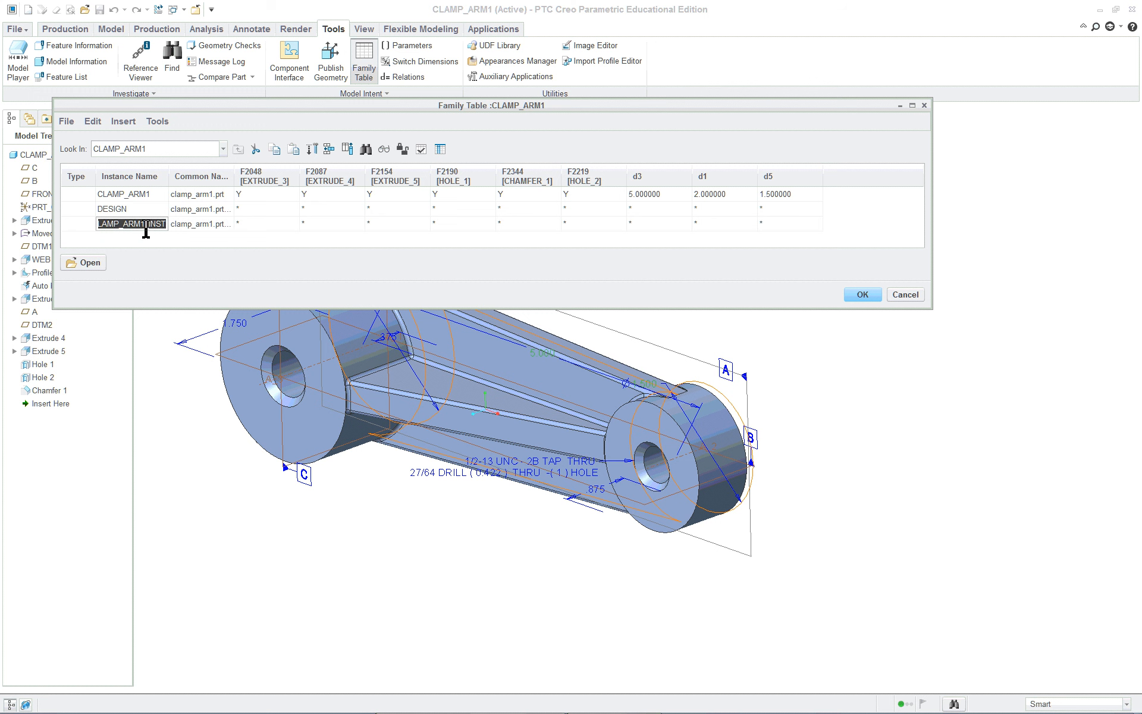
text(Casting)
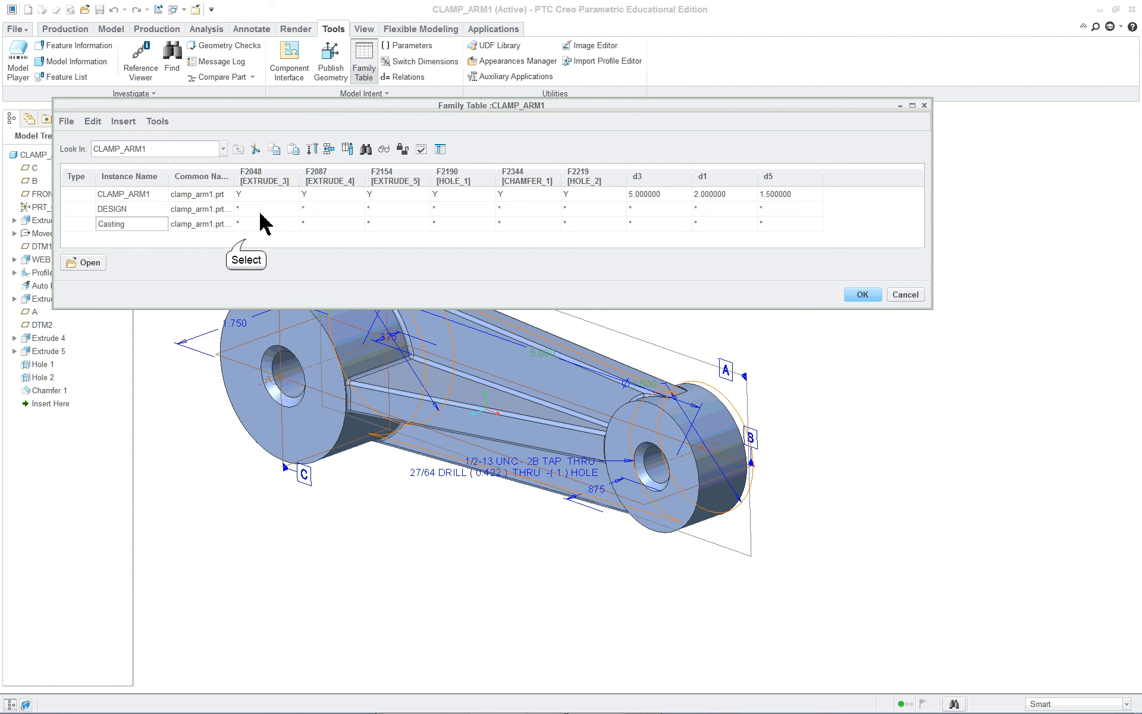
click(245, 243)
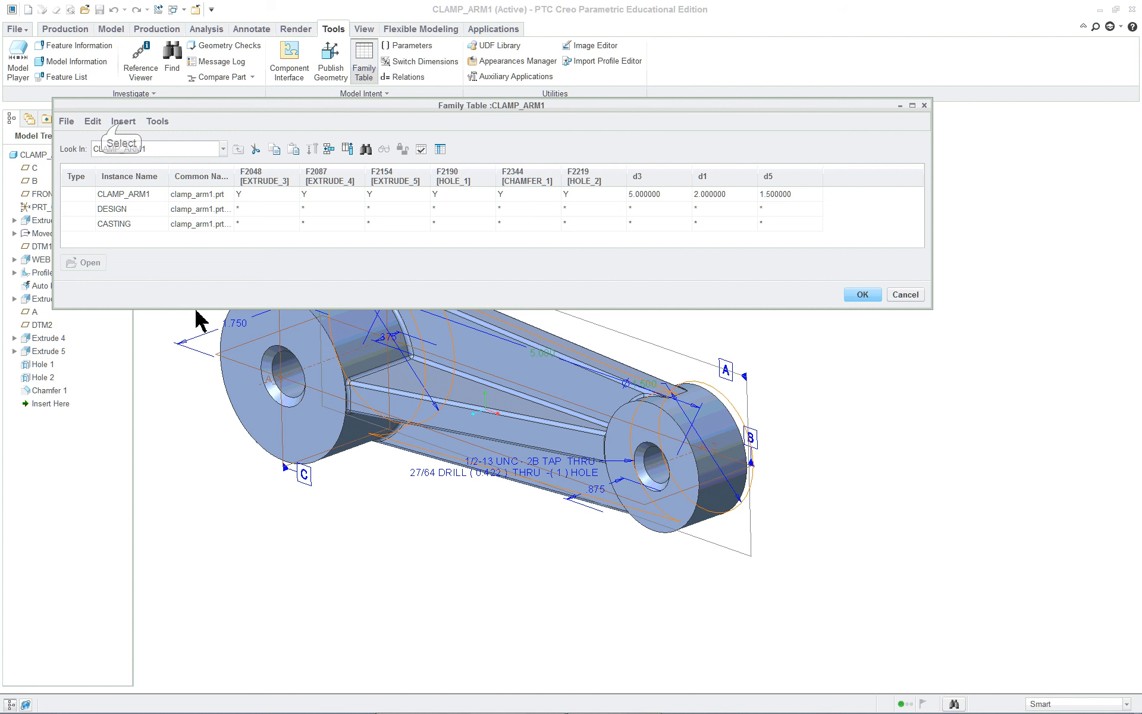
click(157, 121)
mouse_move(128, 123)
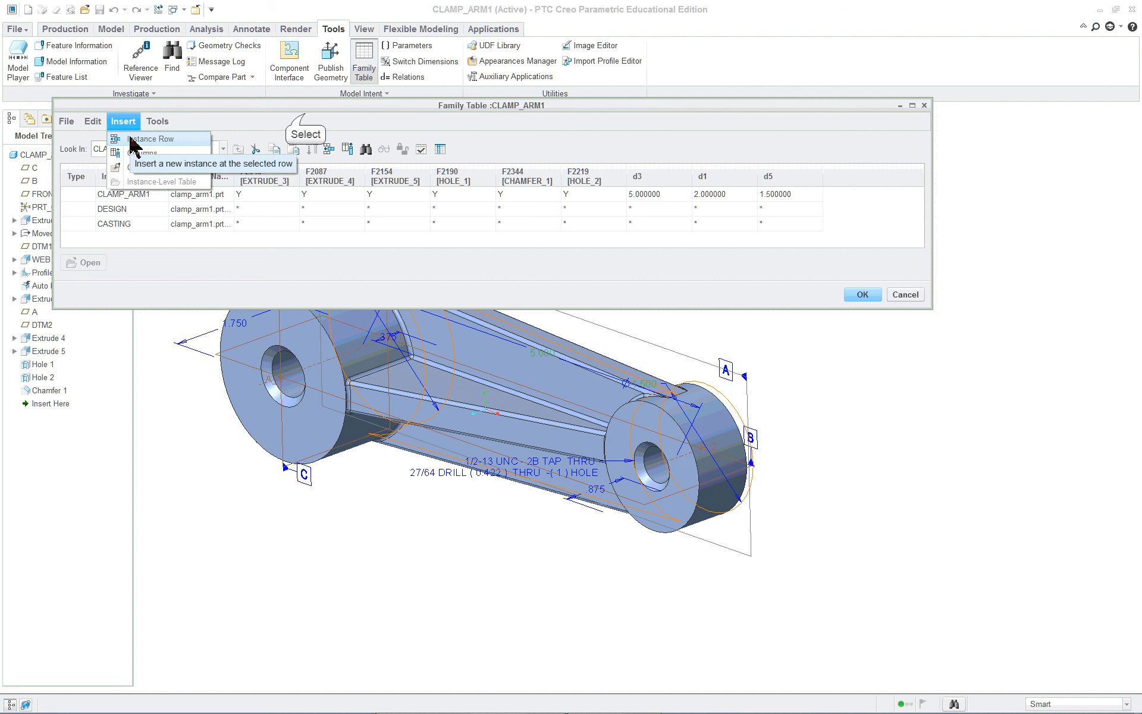
click(305, 114)
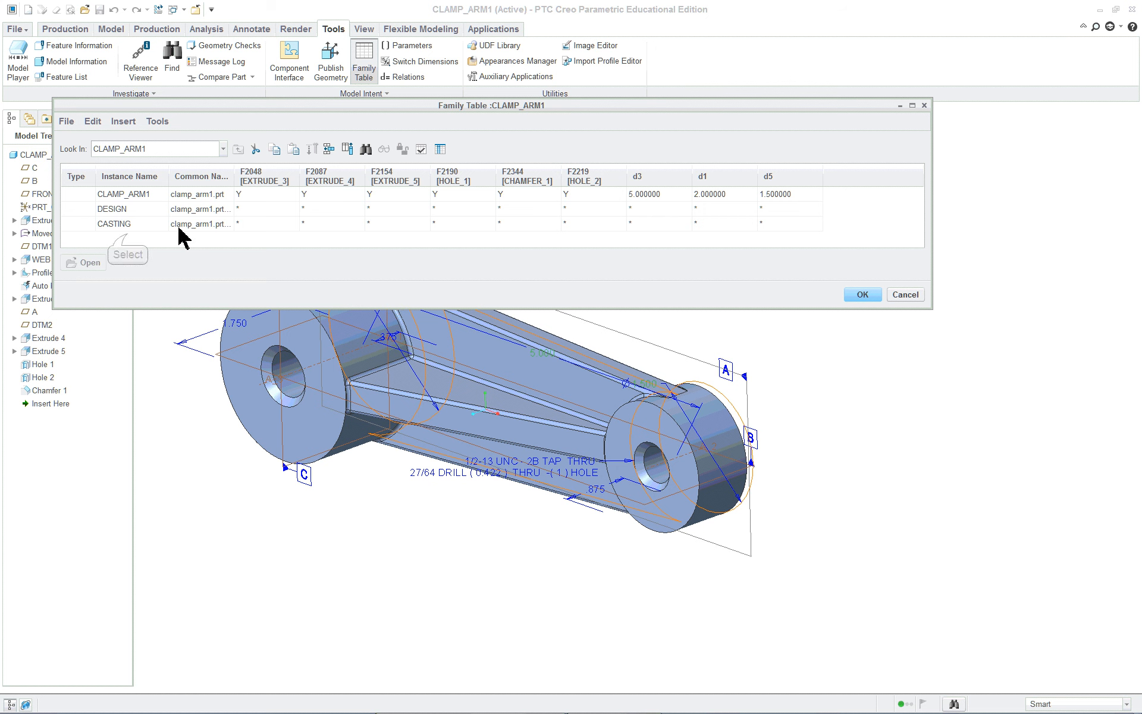
- Add a third instance row named Alter below the Casting instance
click(136, 225)
key(Return)
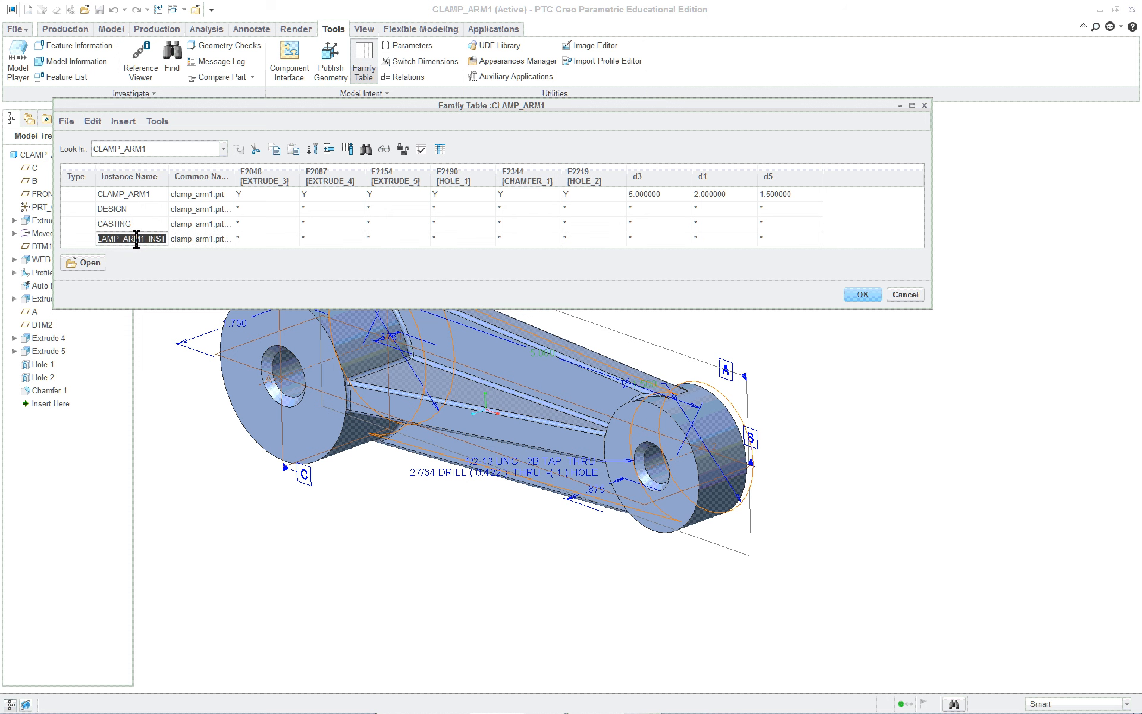
text(Alter)
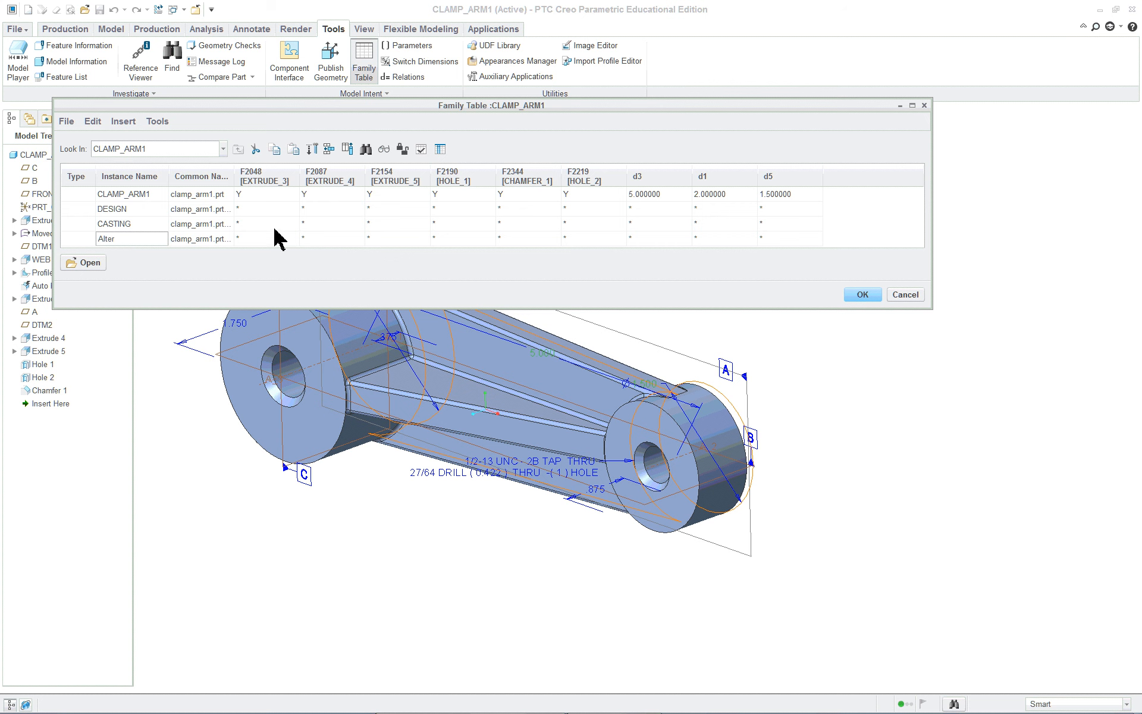
key(Return)
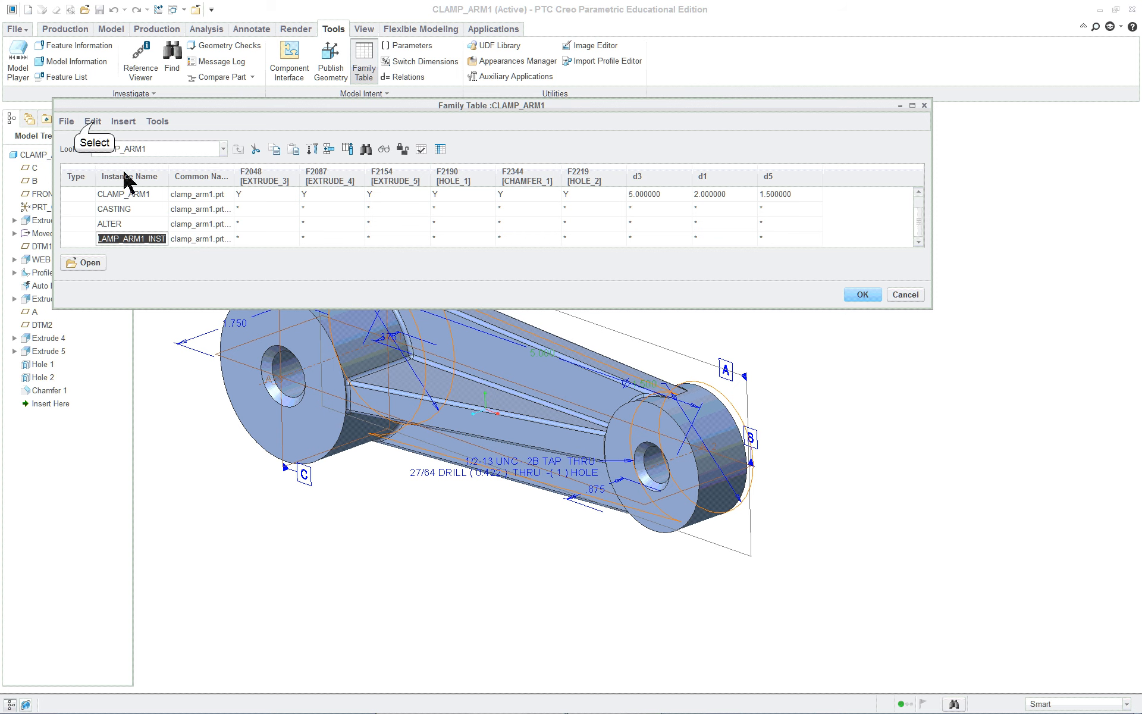
- Delete the surplus instance row below Alter and widen the Common Name column to show its full text
click(93, 121)
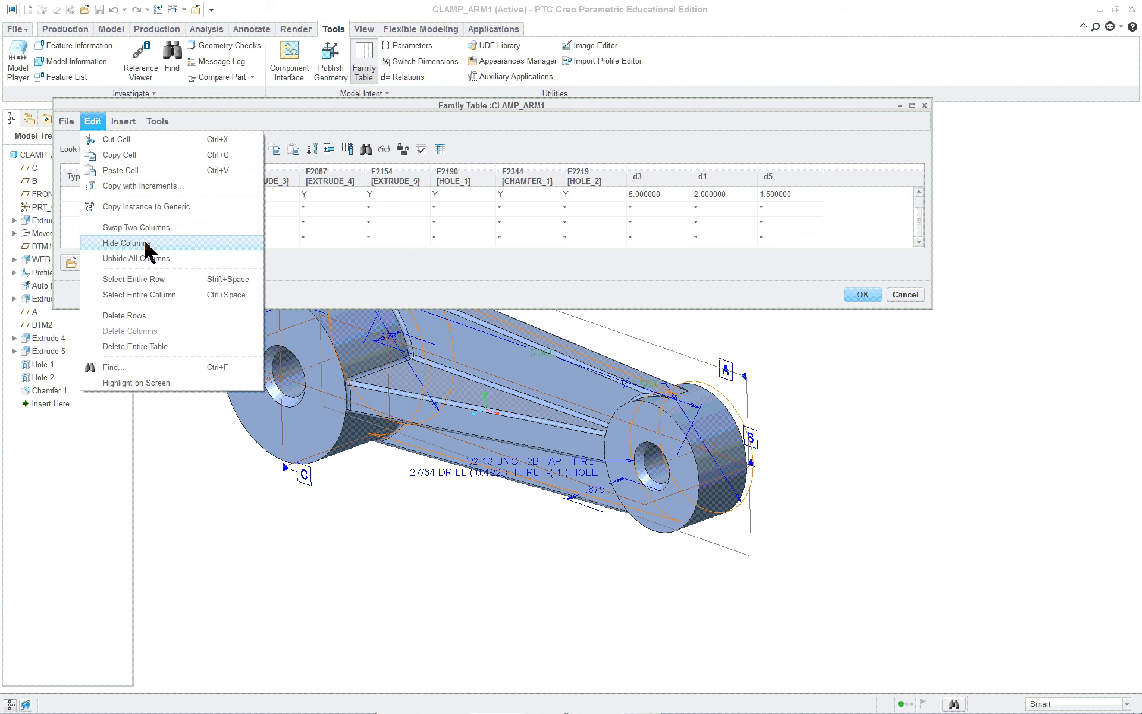
click(144, 317)
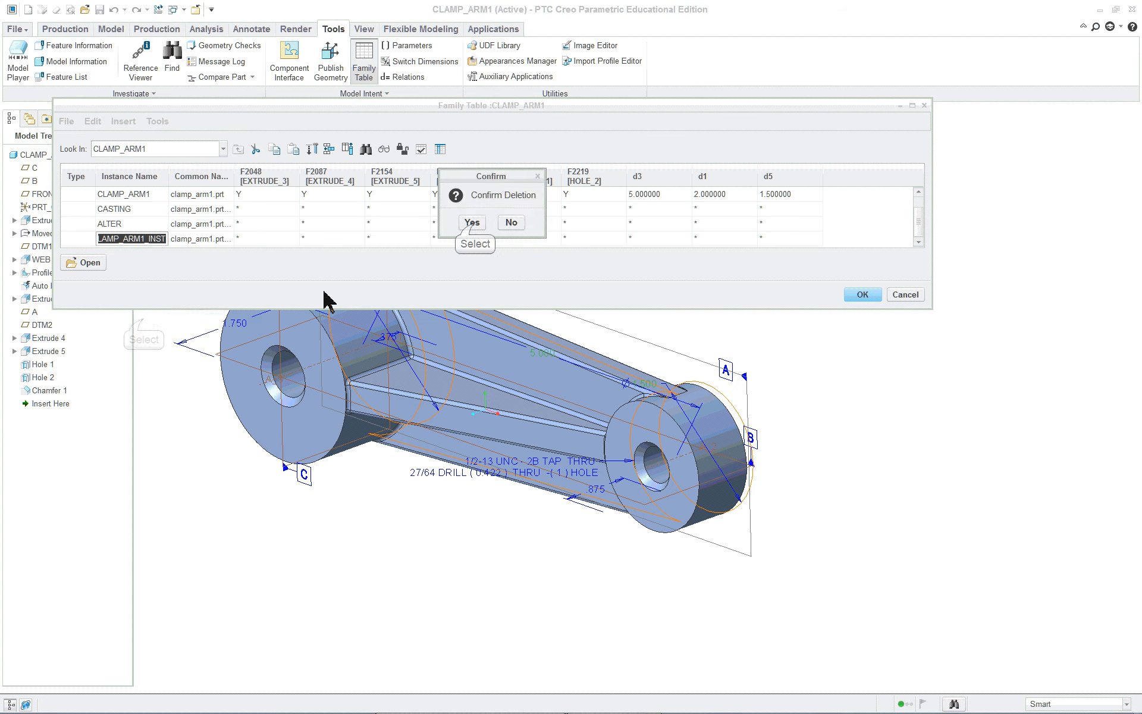
click(474, 223)
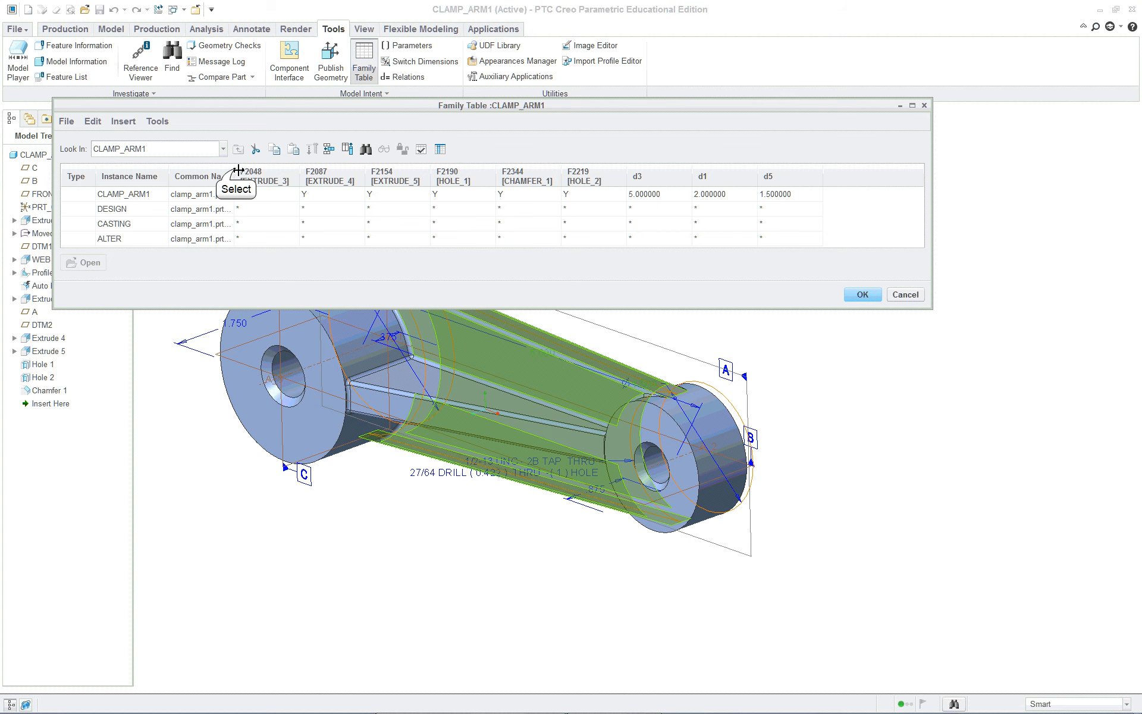
drag(235, 173, 256, 170)
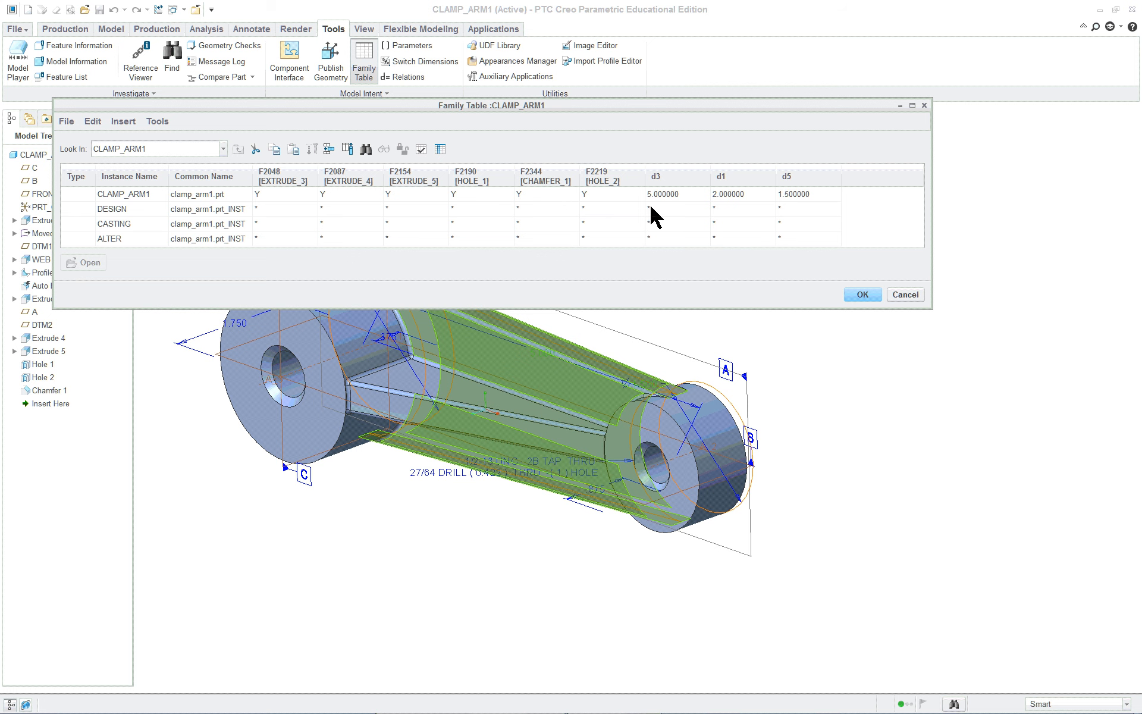
- Set EXTRUDE_3, EXTRUDE_4 and EXTRUDE_5 to N for the Casting instance
click(266, 223)
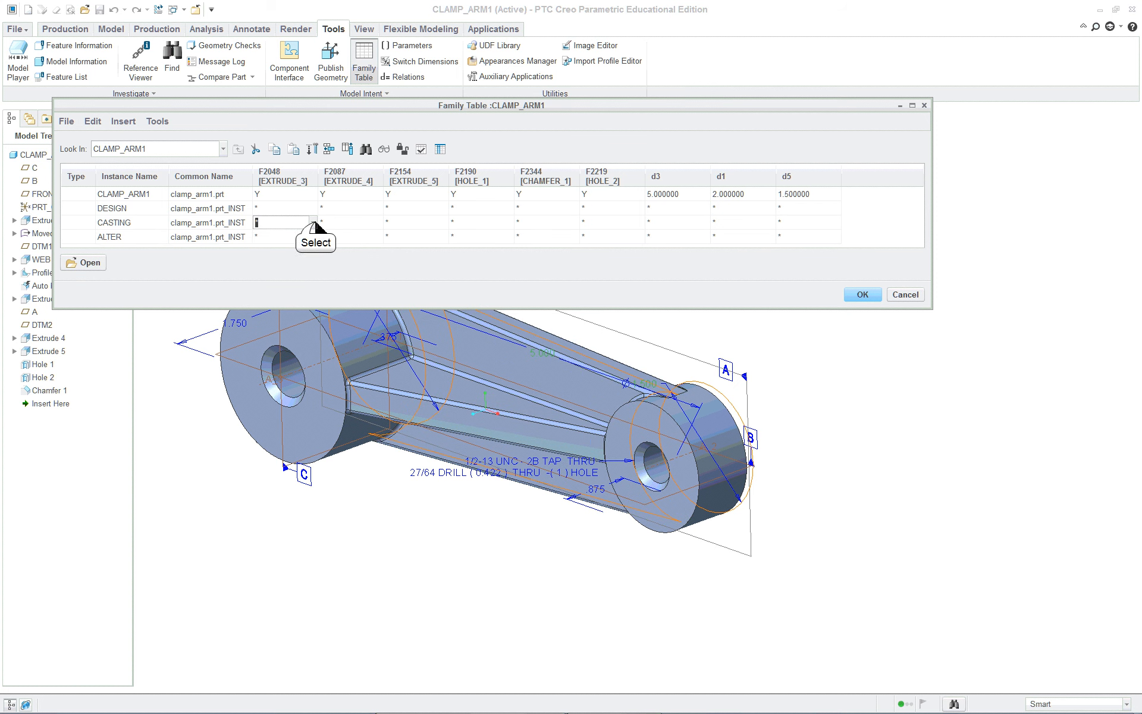
click(314, 223)
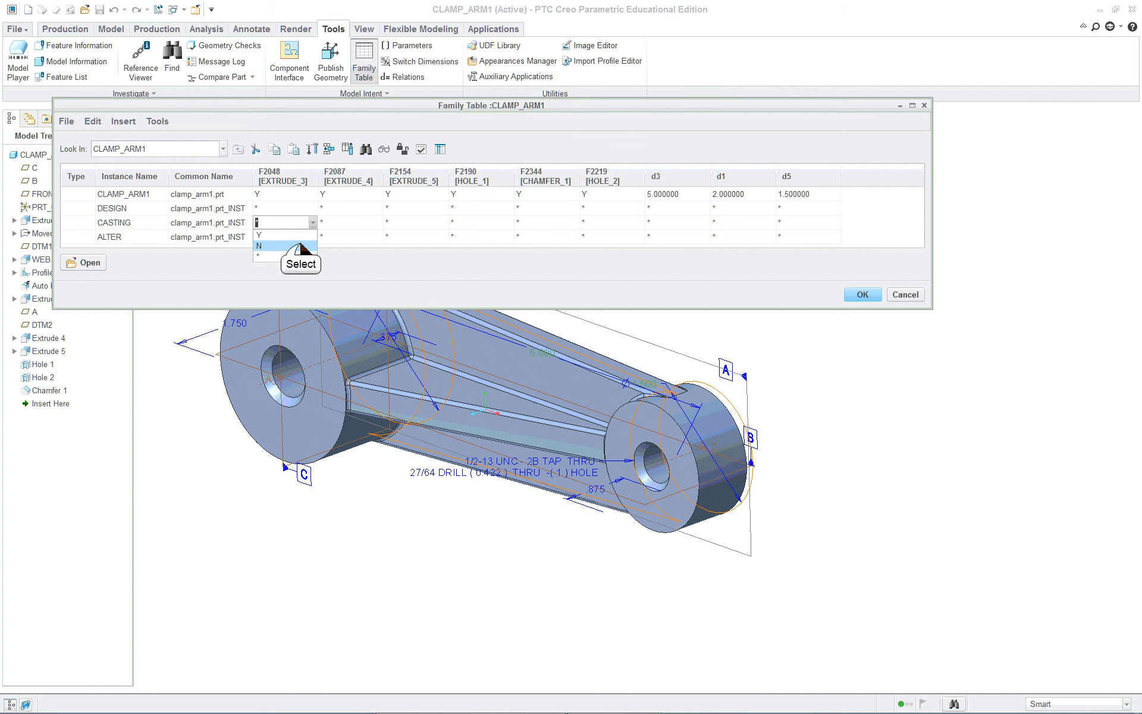
click(302, 246)
click(376, 223)
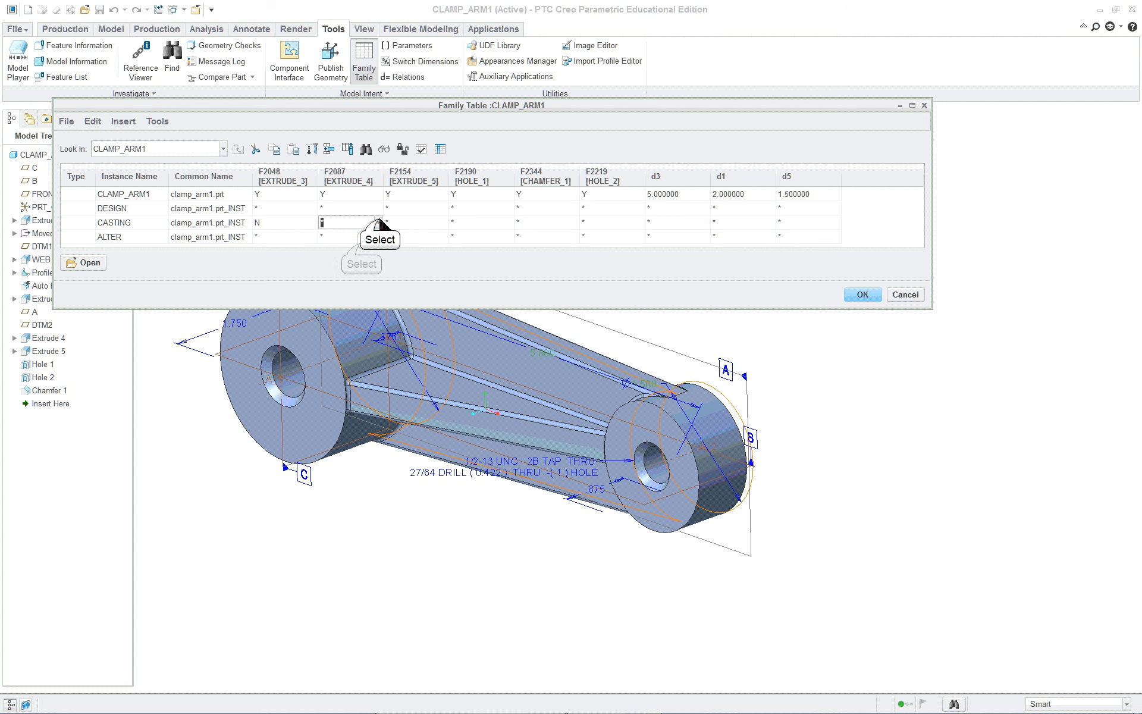
text(N)
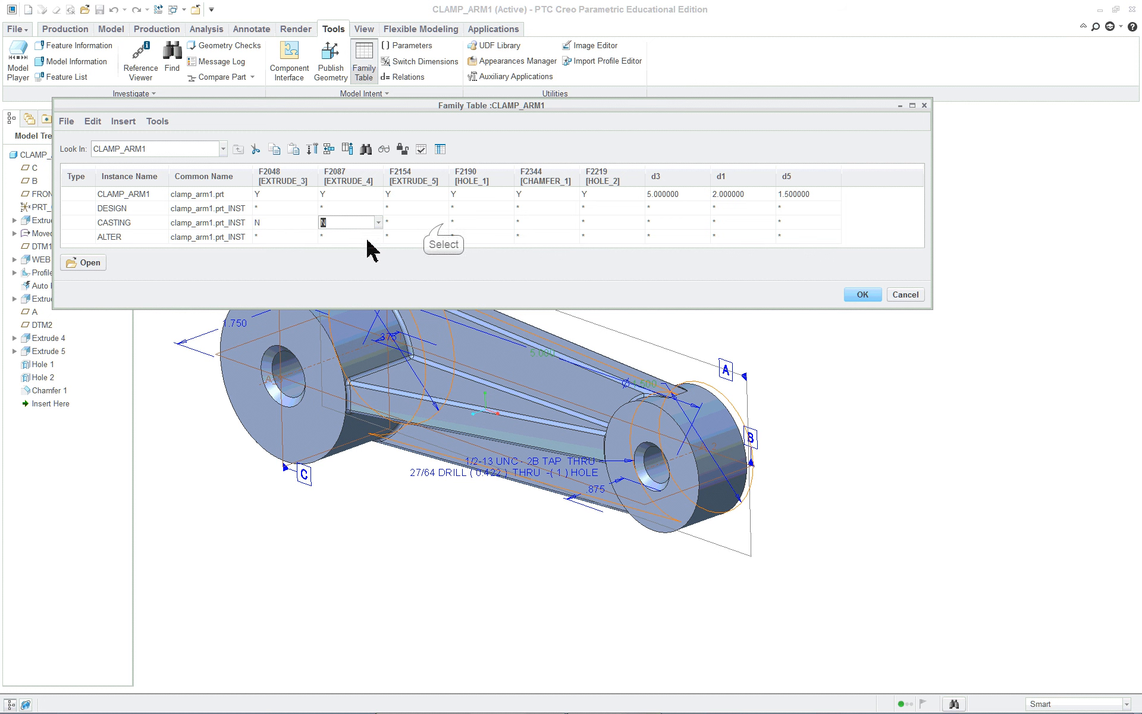
click(439, 224)
click(443, 223)
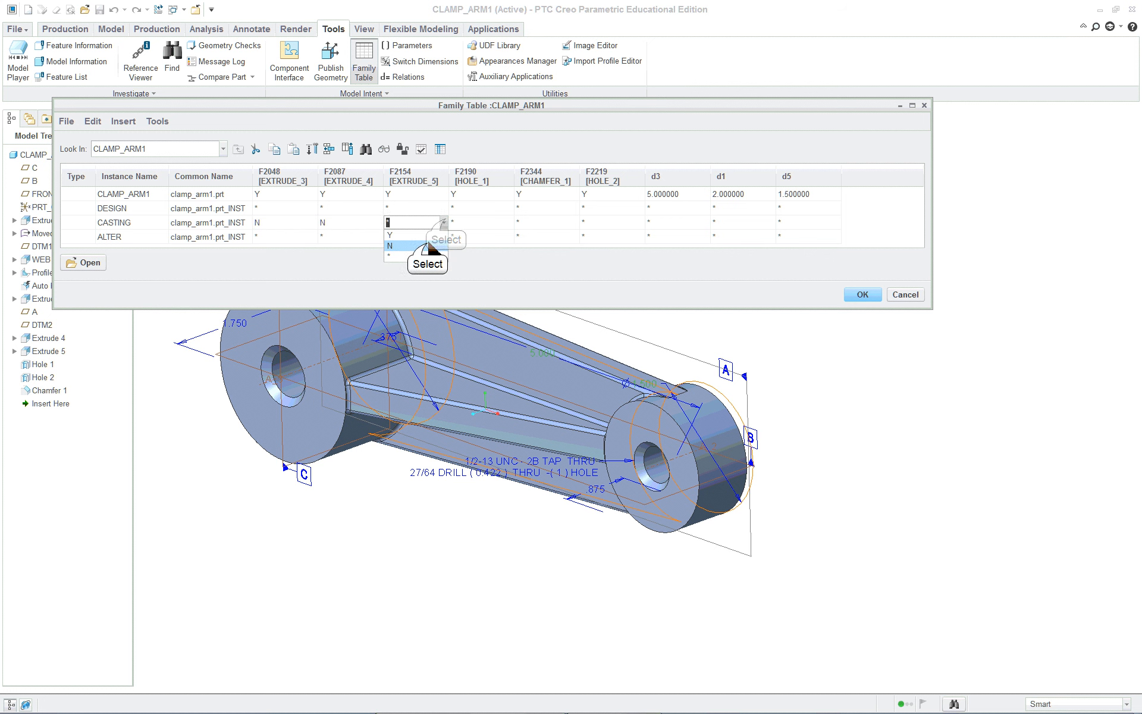
click(429, 246)
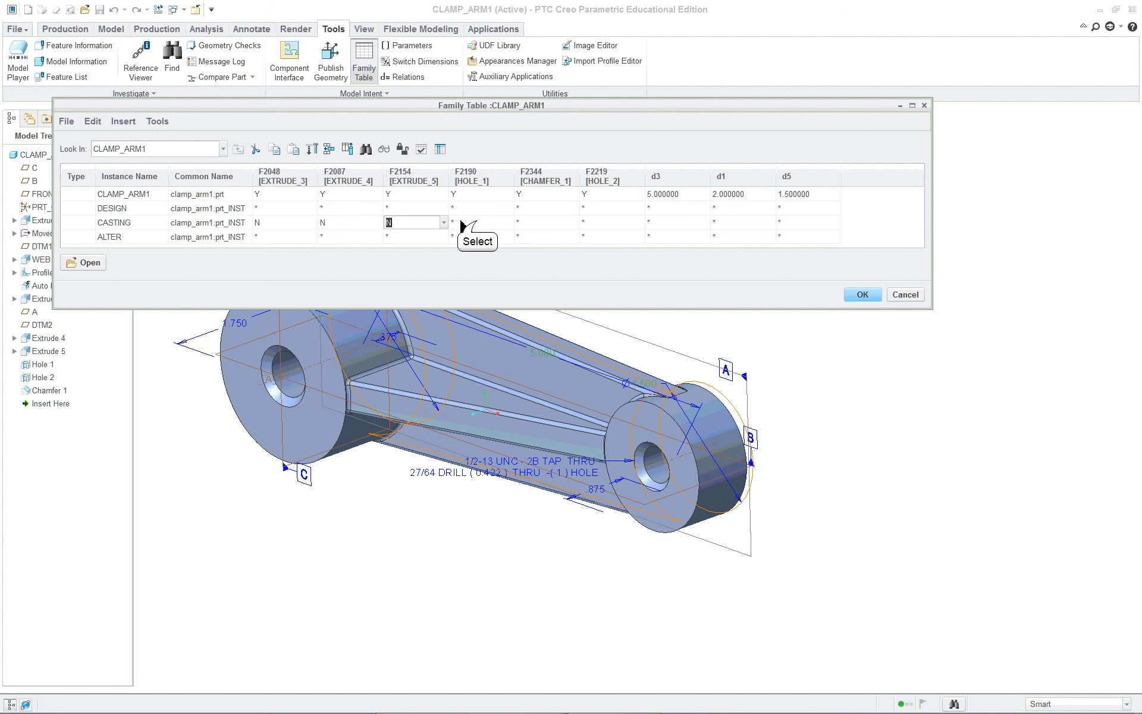
click(523, 223)
click(548, 223)
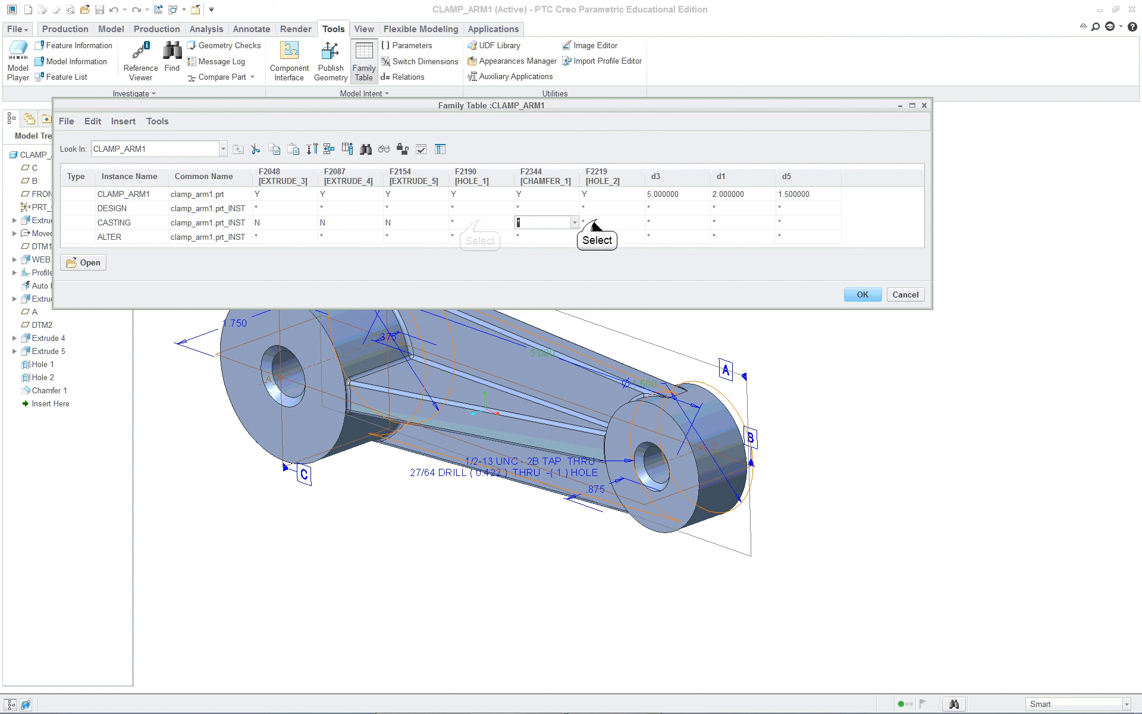
click(480, 222)
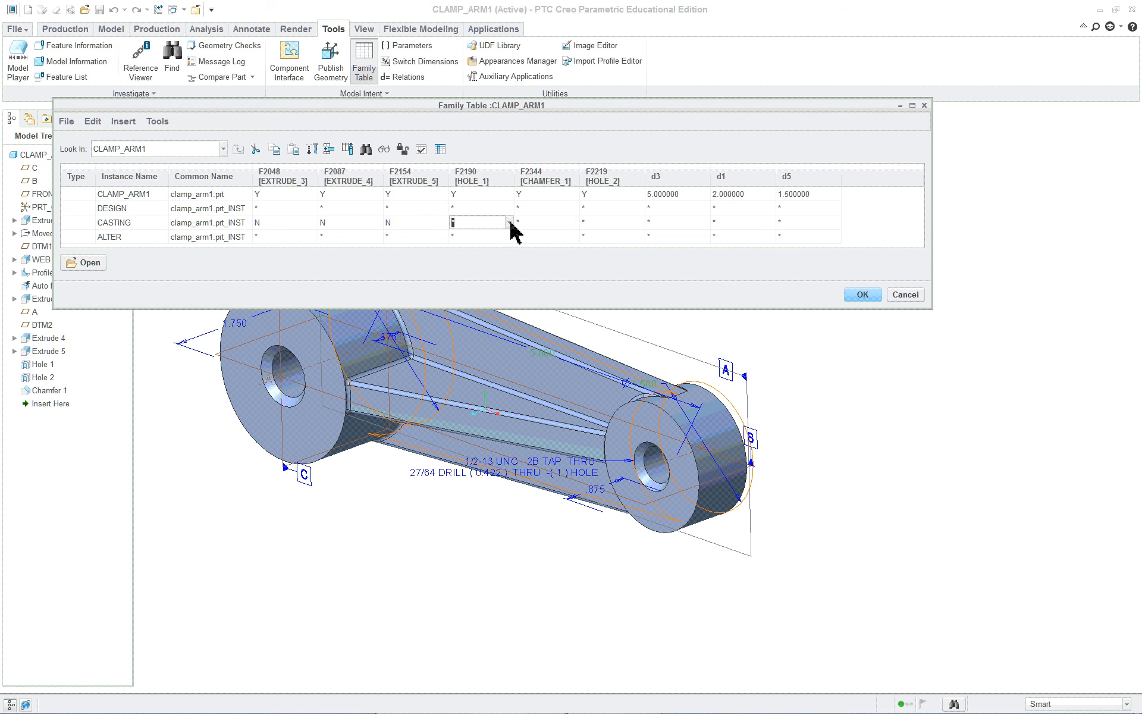
click(860, 225)
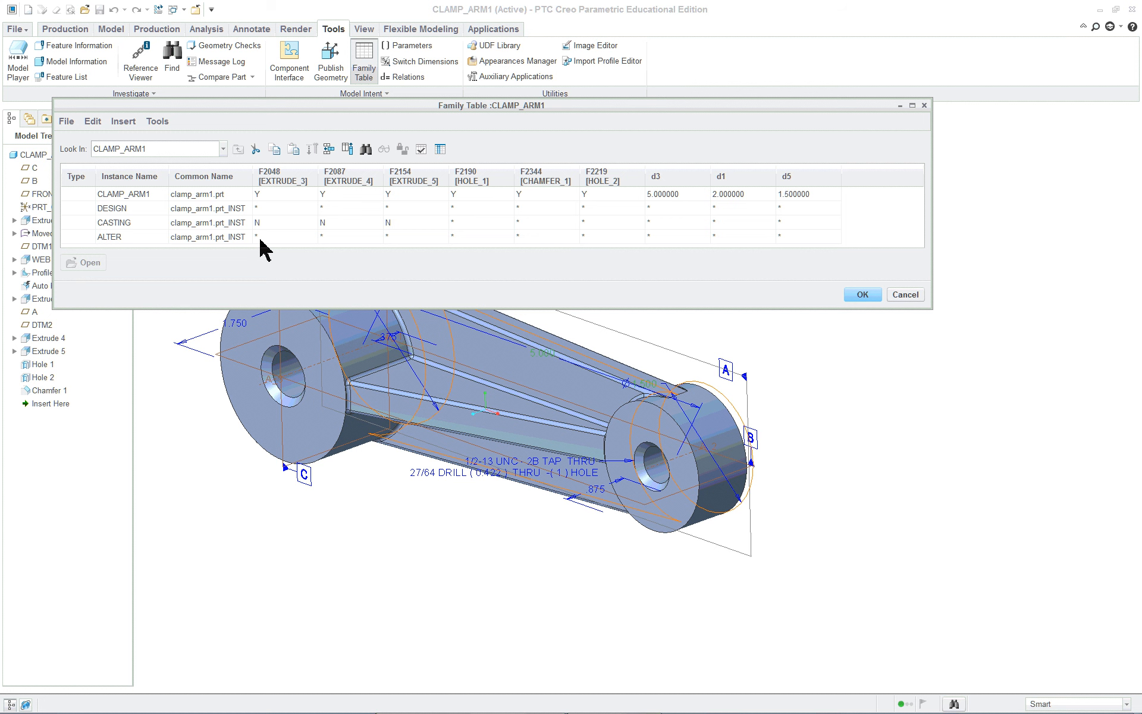
- Set EXTRUDE_3 and HOLE_1 to N for the Alter instance
click(299, 236)
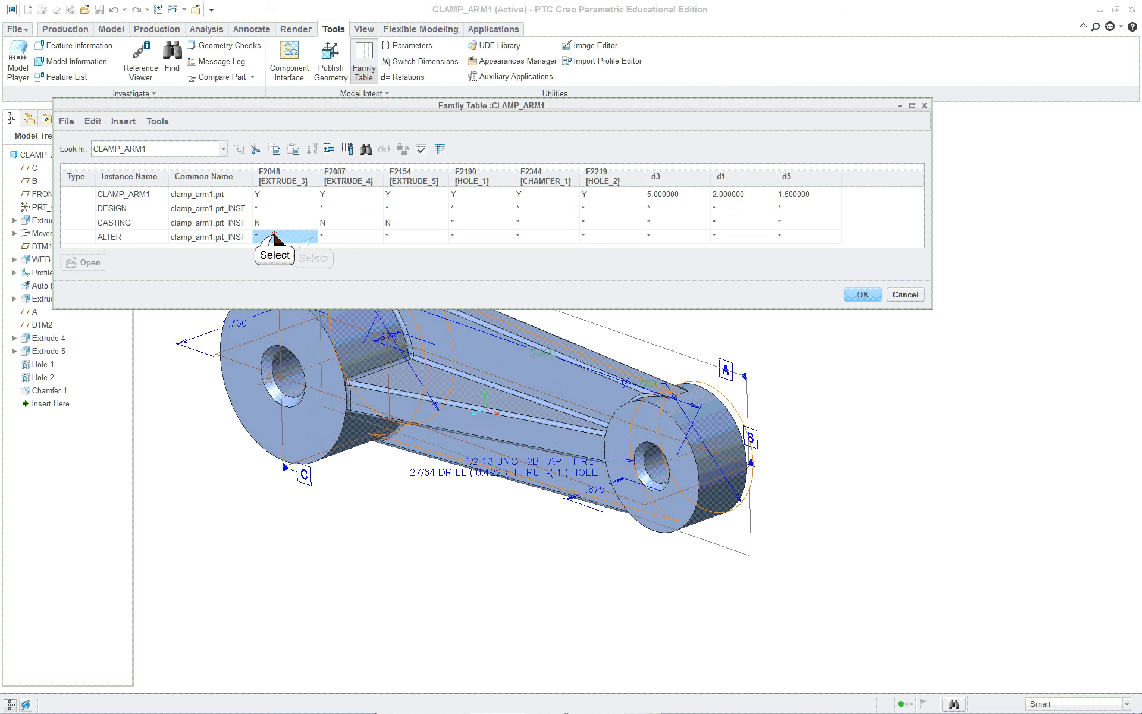
click(312, 237)
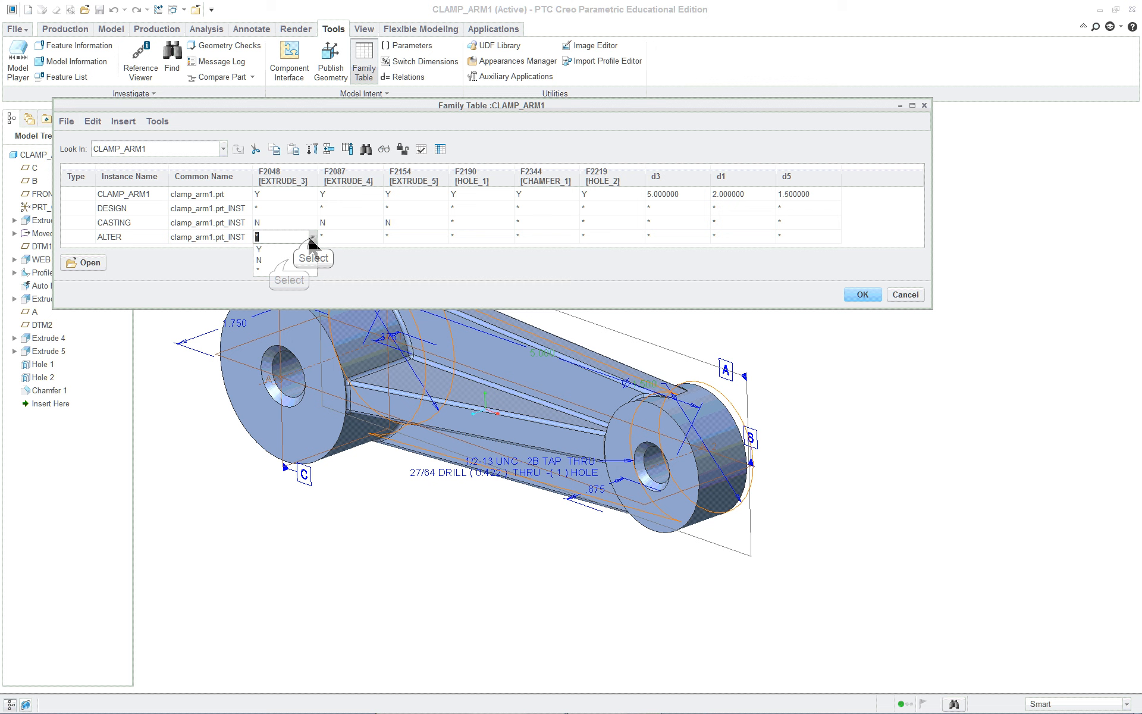
click(289, 261)
click(401, 237)
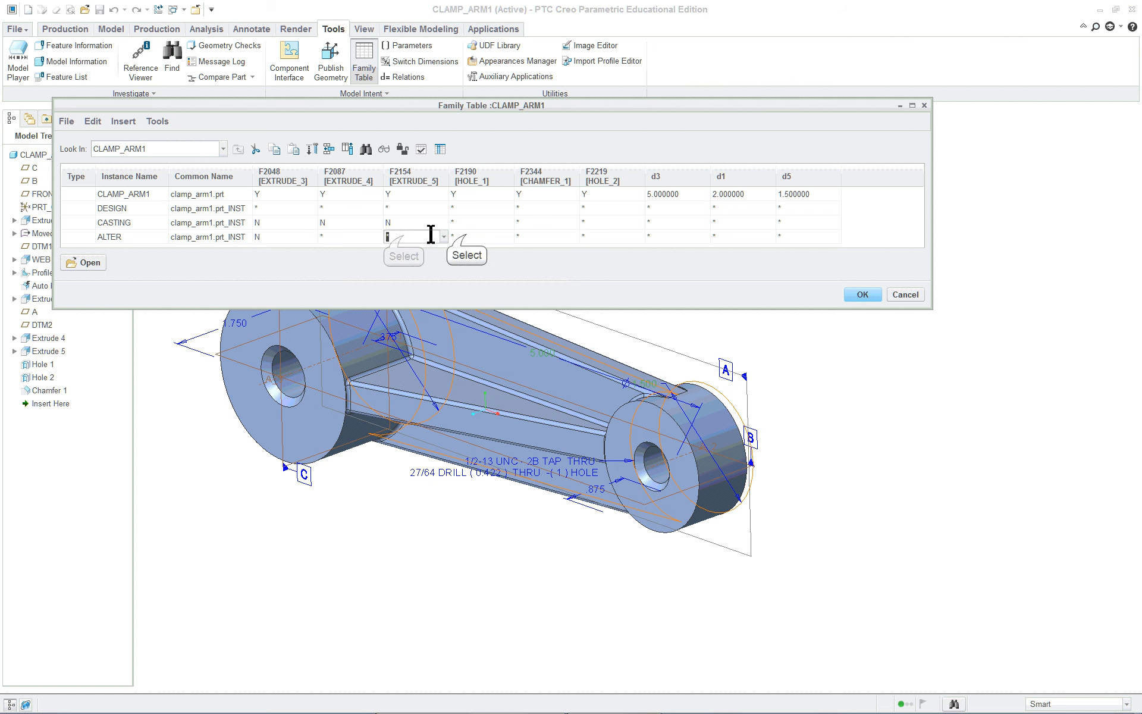
click(468, 236)
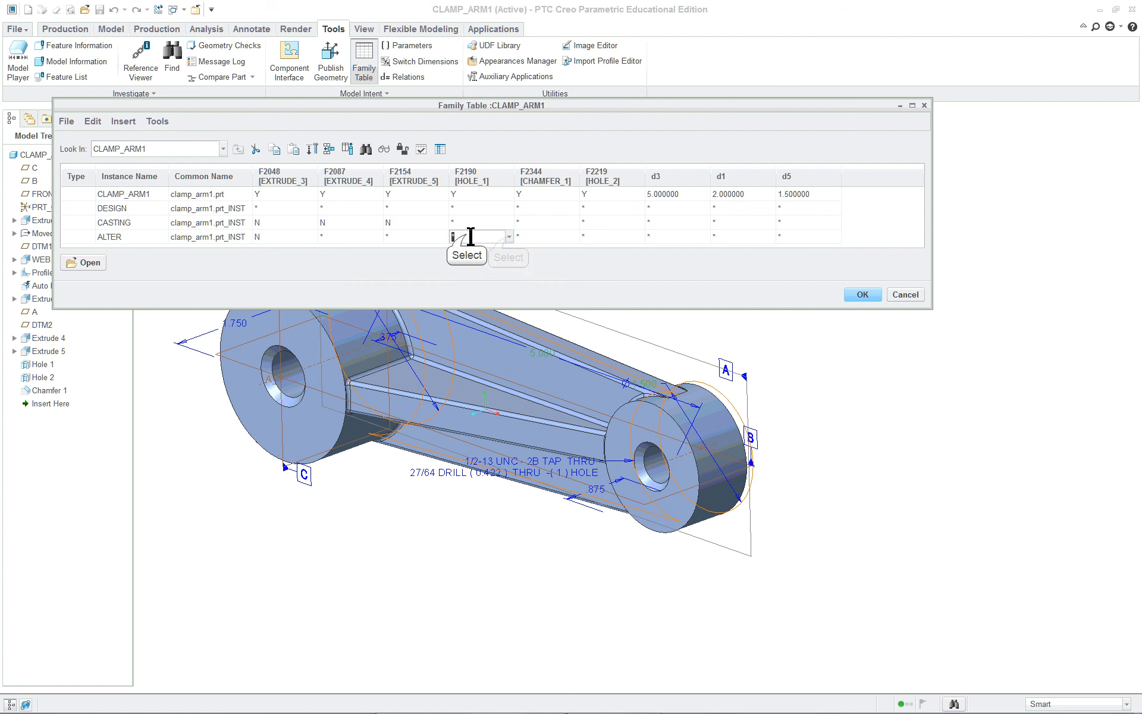
click(509, 238)
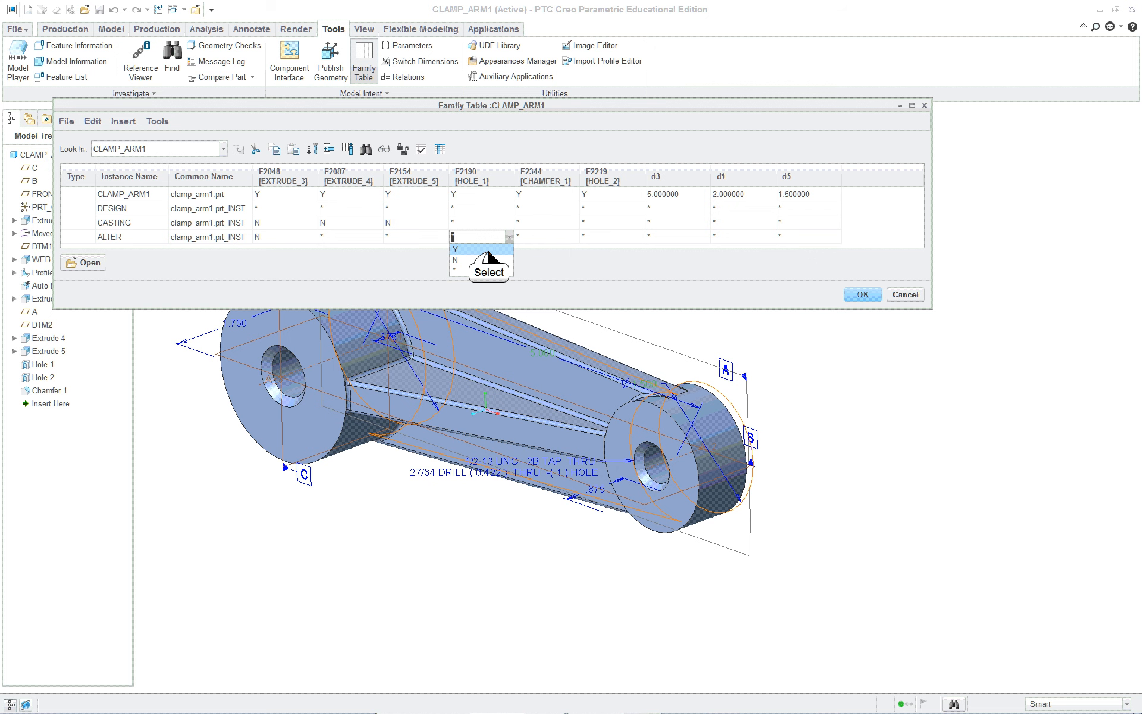
click(488, 250)
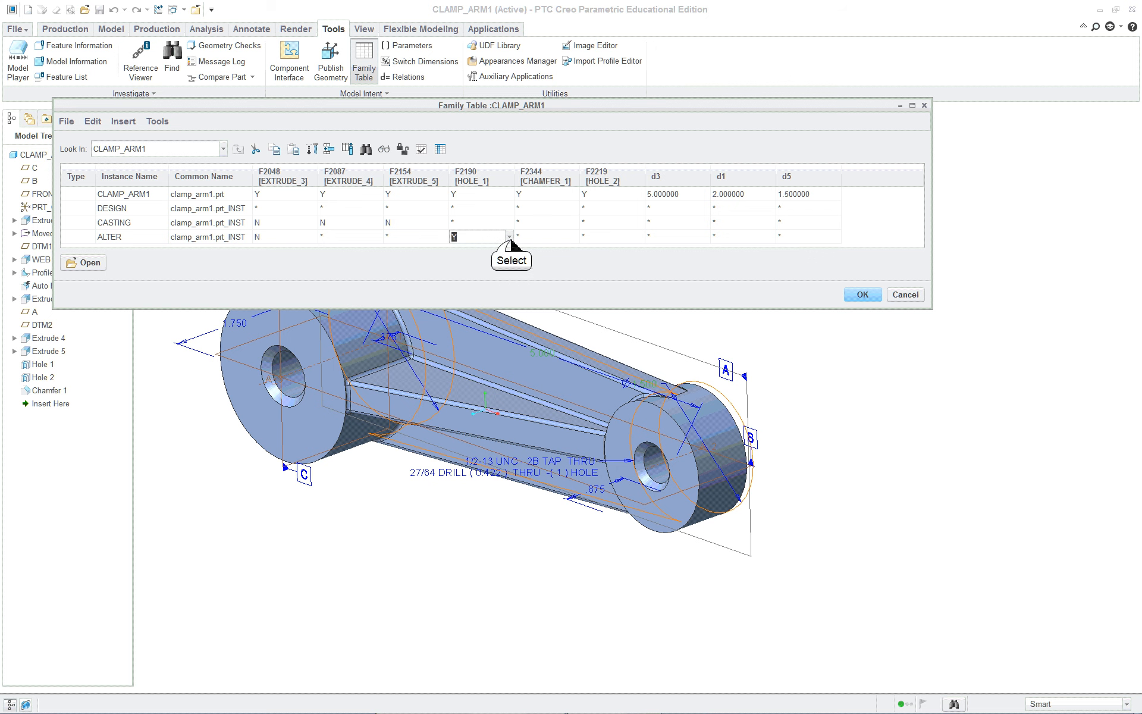
click(509, 236)
click(501, 260)
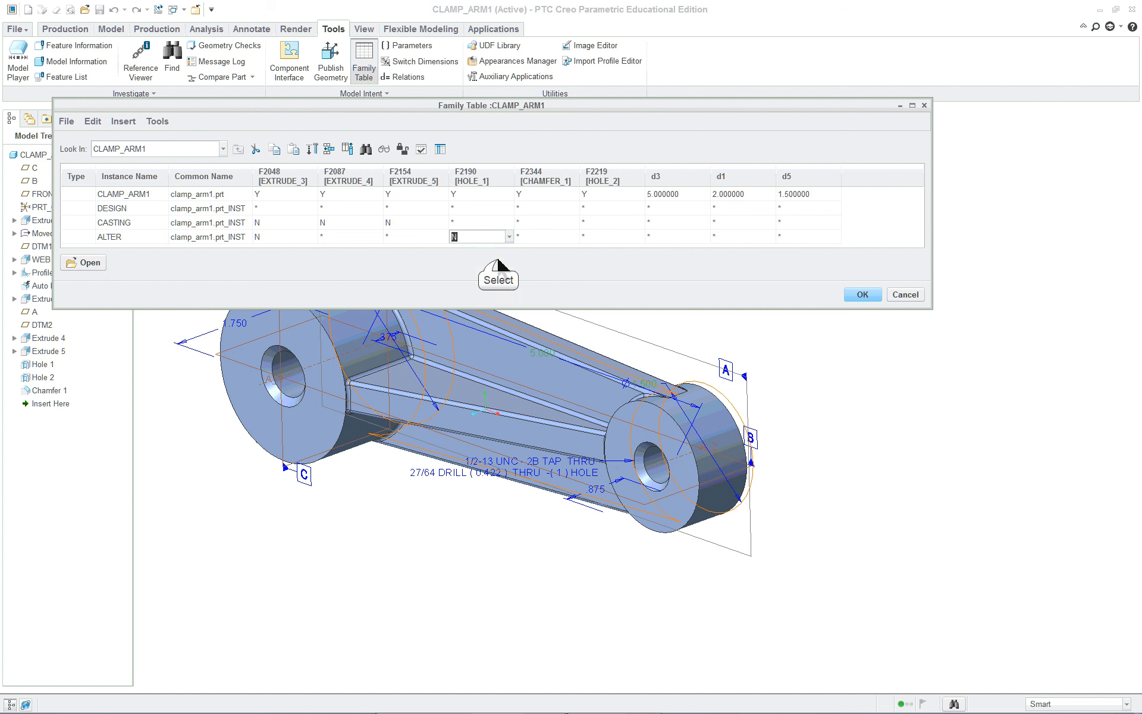
click(565, 238)
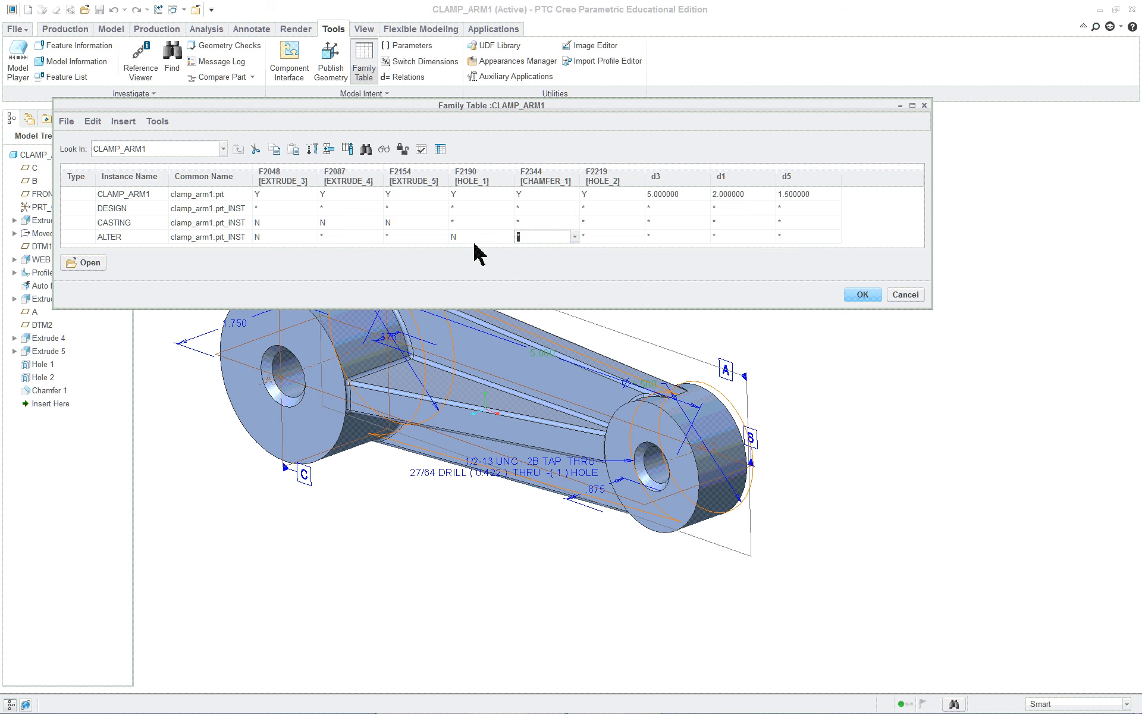
- Set the Alter instance's dimensions to 7 for d3, 2.5 for d1 and 1.8 for d5
click(657, 239)
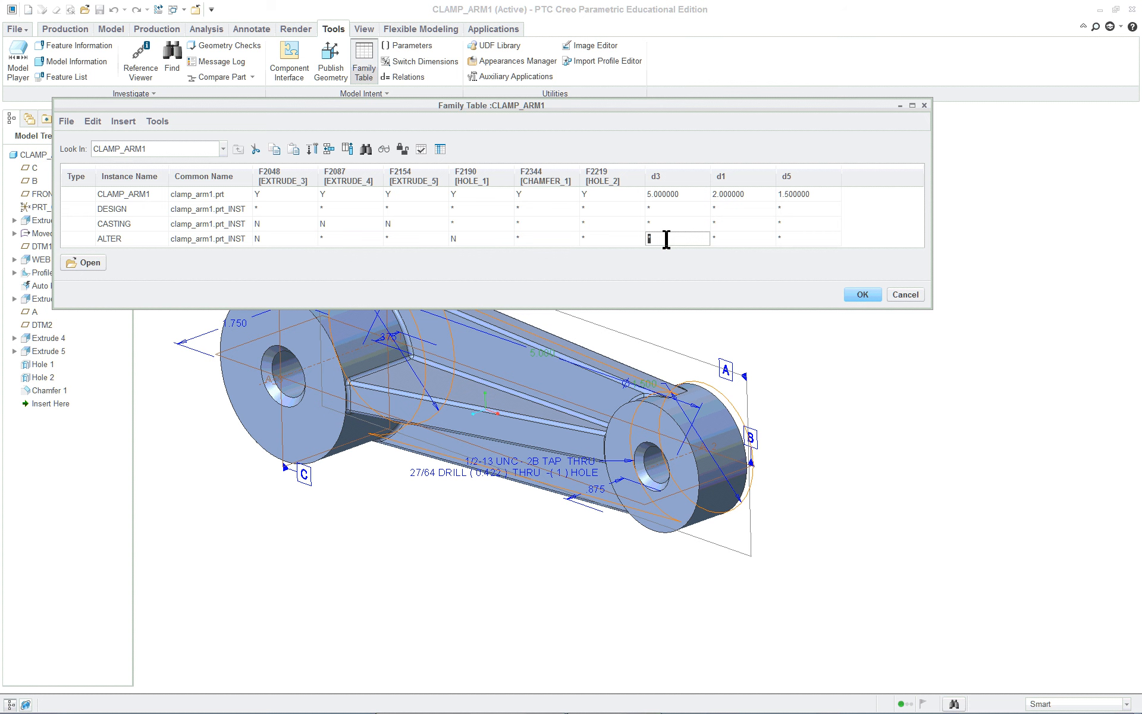
text(7)
click(737, 238)
text(2.2)
click(800, 238)
key(Return)
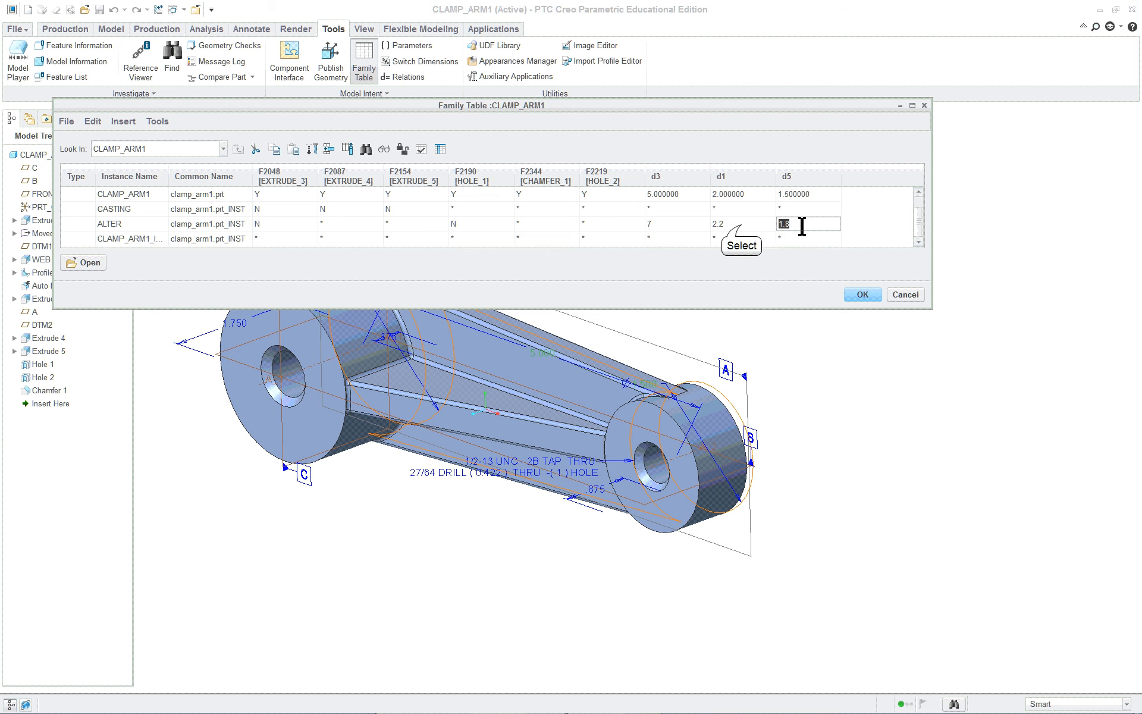
click(742, 224)
click(742, 224)
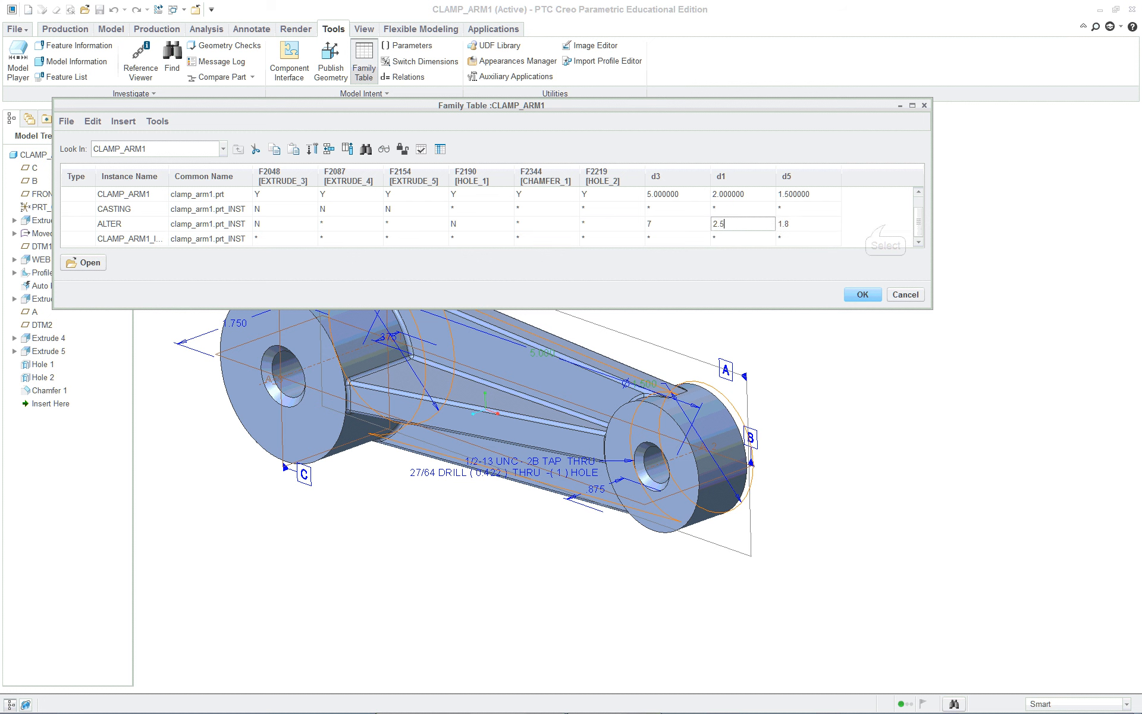
click(863, 232)
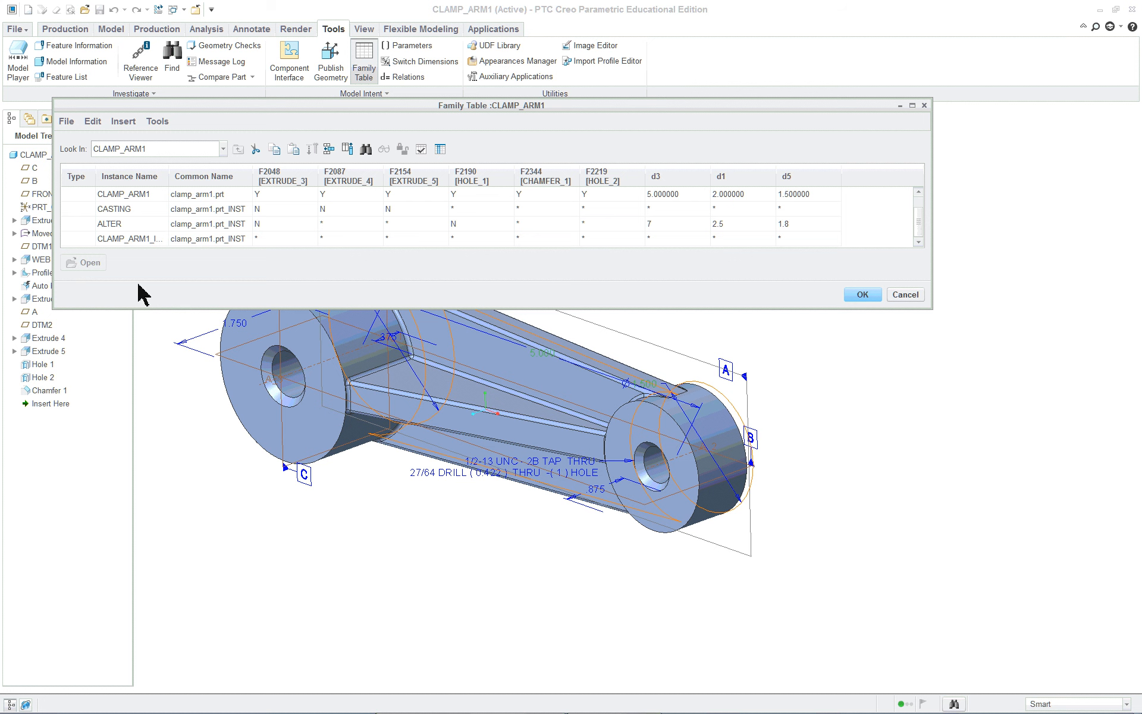
- Delete the unnamed extra instance row at the end of the table and make the family table window slightly taller
click(128, 194)
double_click(131, 238)
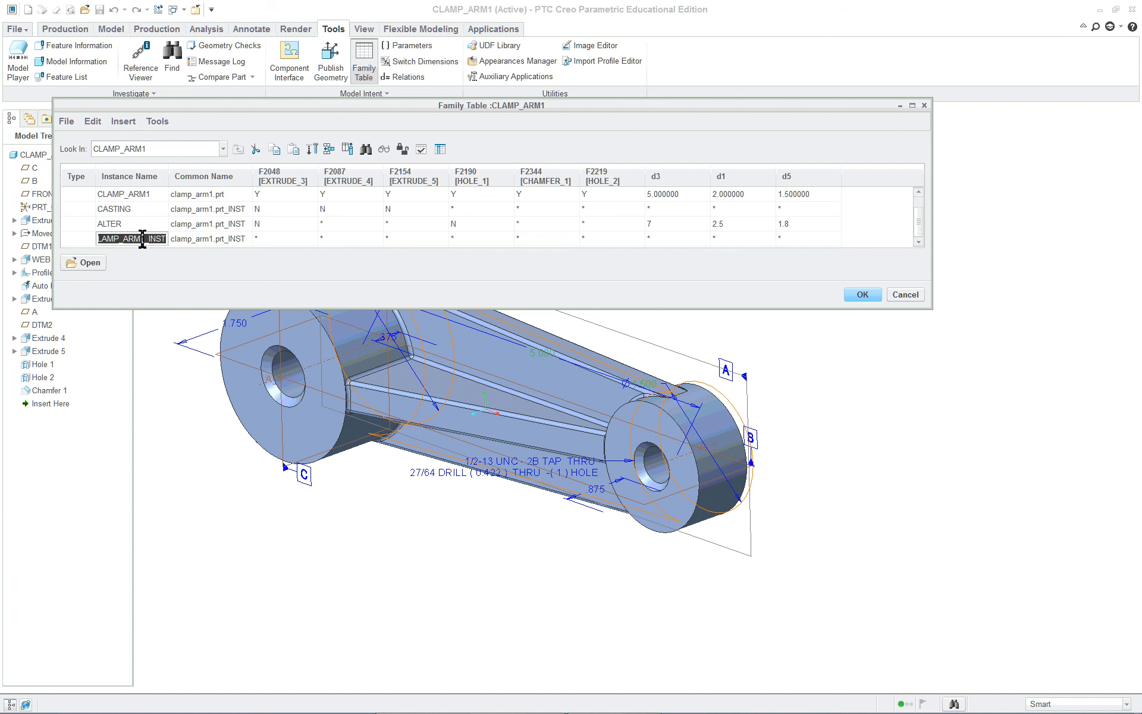
click(92, 121)
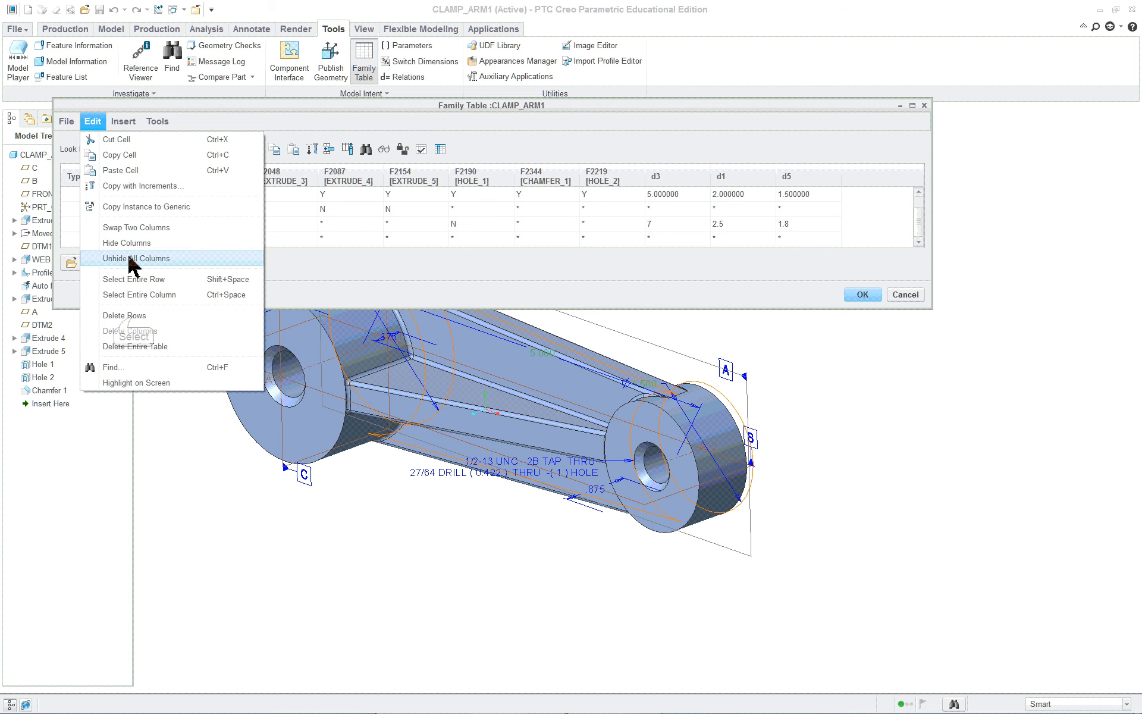
click(124, 315)
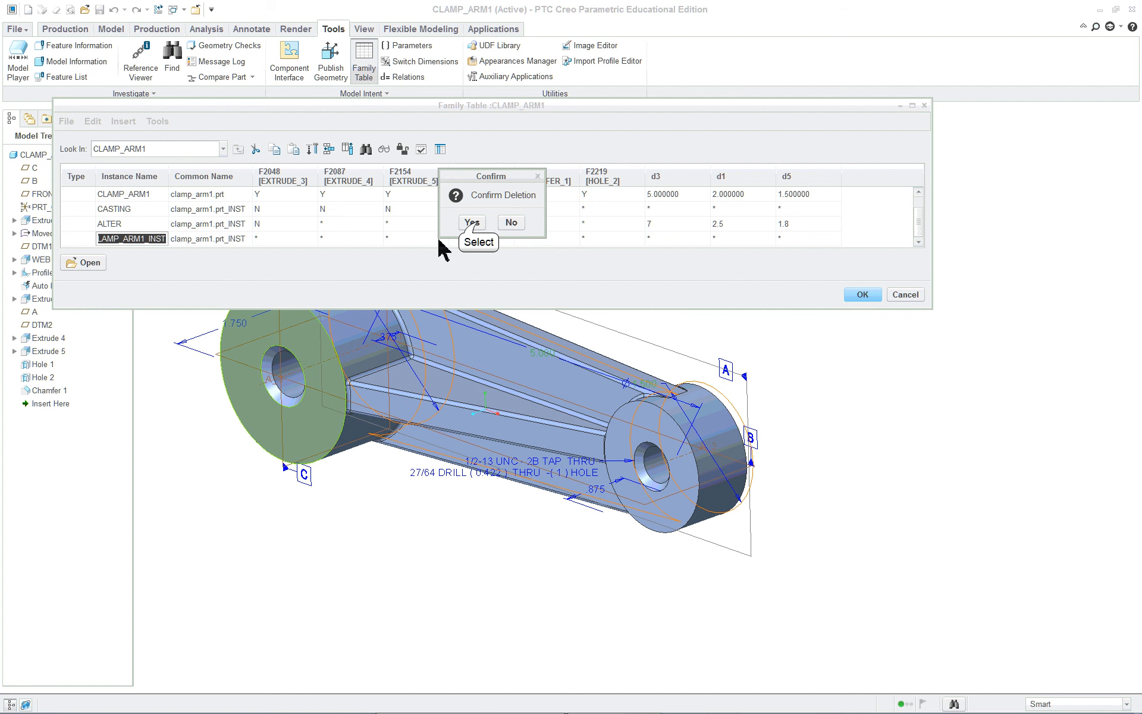
click(473, 223)
drag(585, 309, 585, 326)
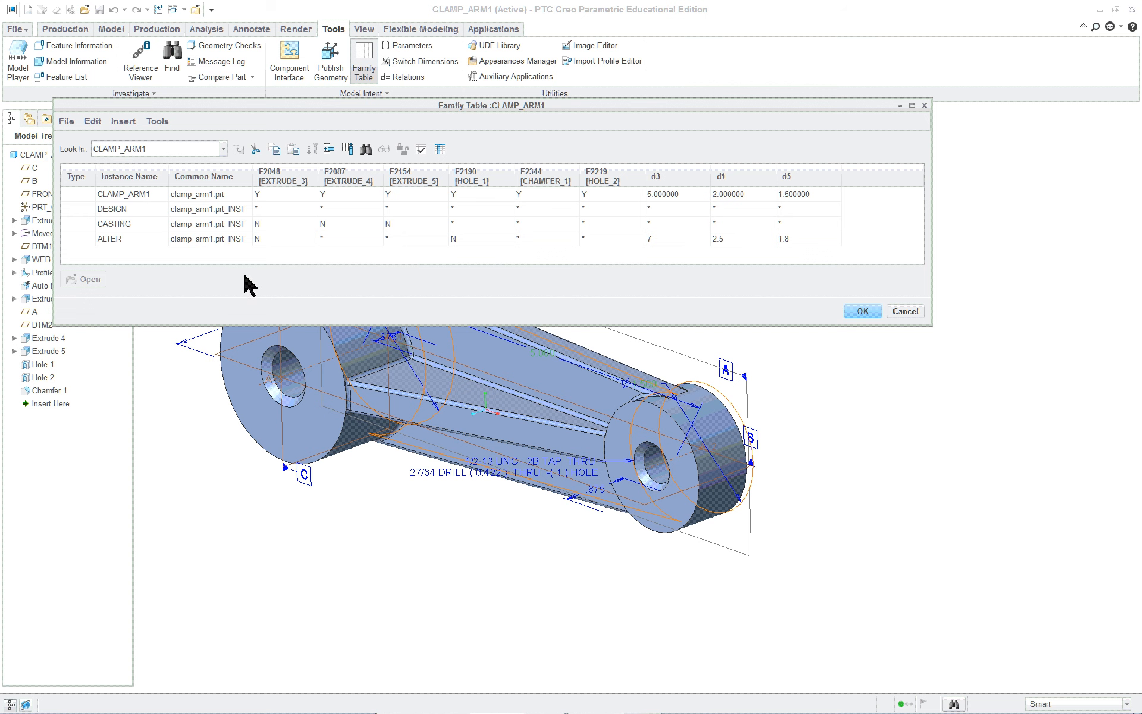
- Accept the family table and open the Casting instance in its own window
click(861, 311)
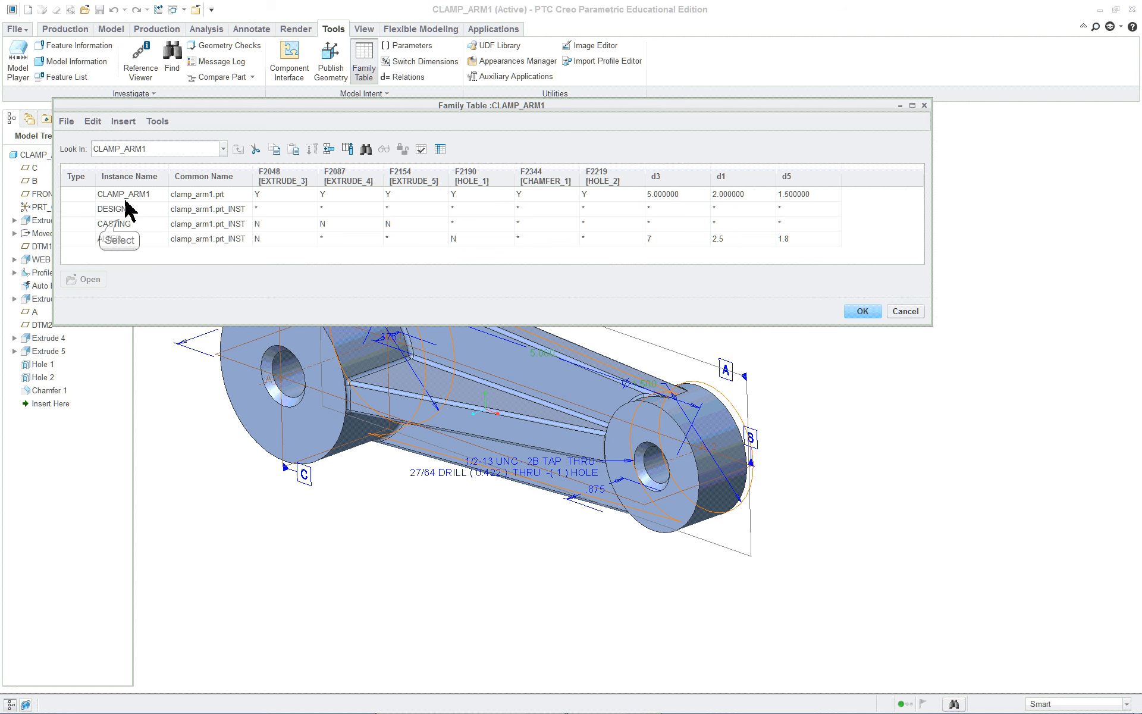
double_click(121, 224)
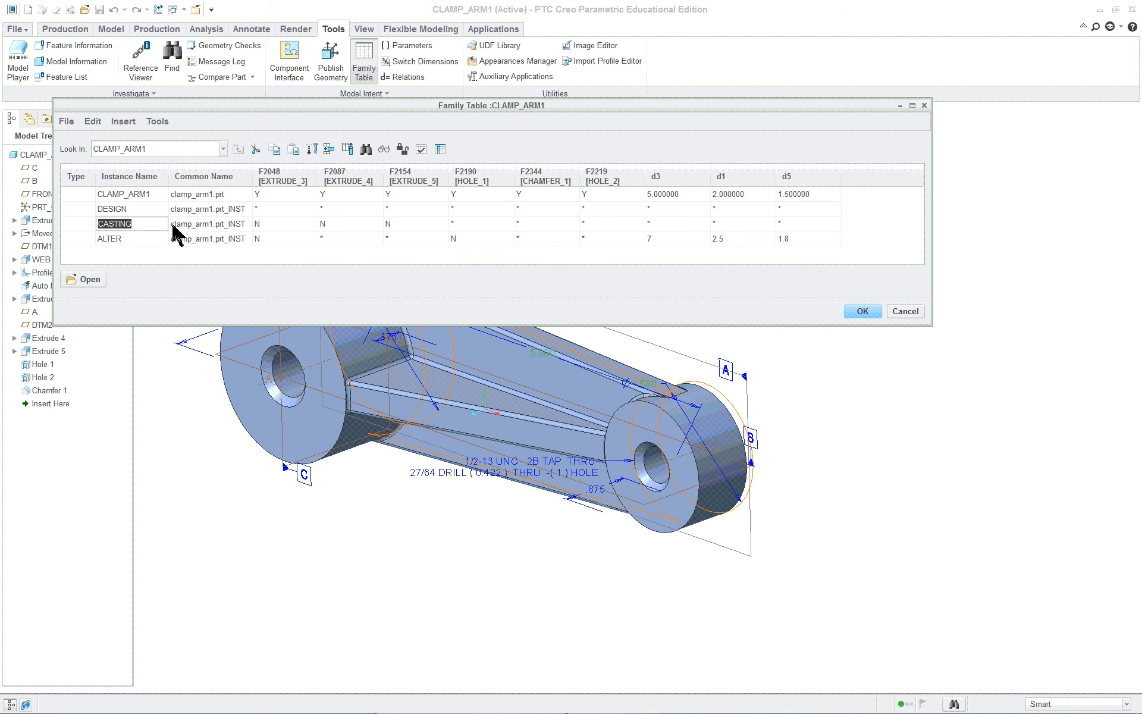
click(86, 284)
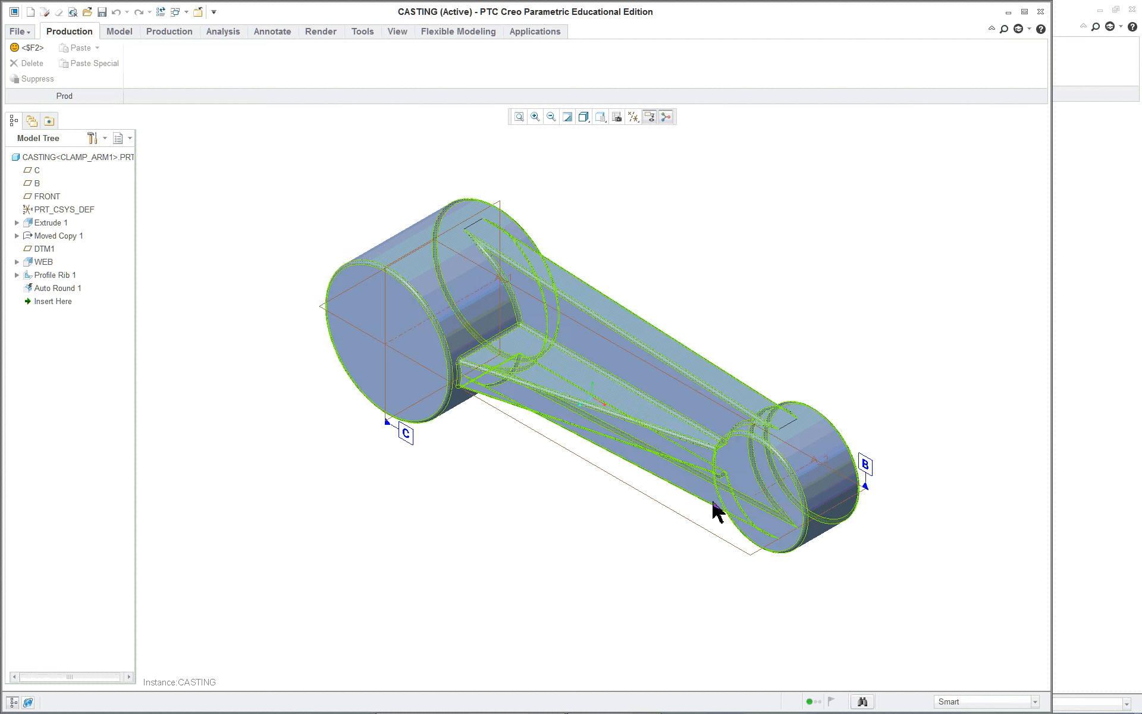
- Close the Casting instance and open the Alter instance from CLAMP_ARM1's family table
click(1040, 12)
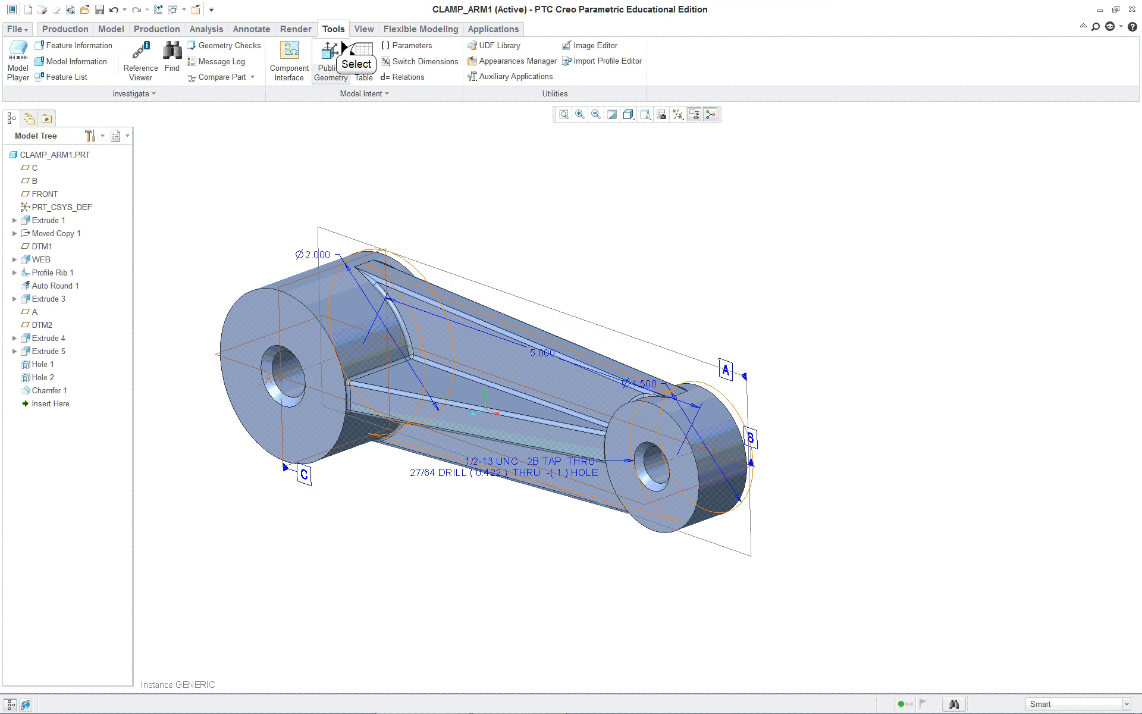
click(363, 59)
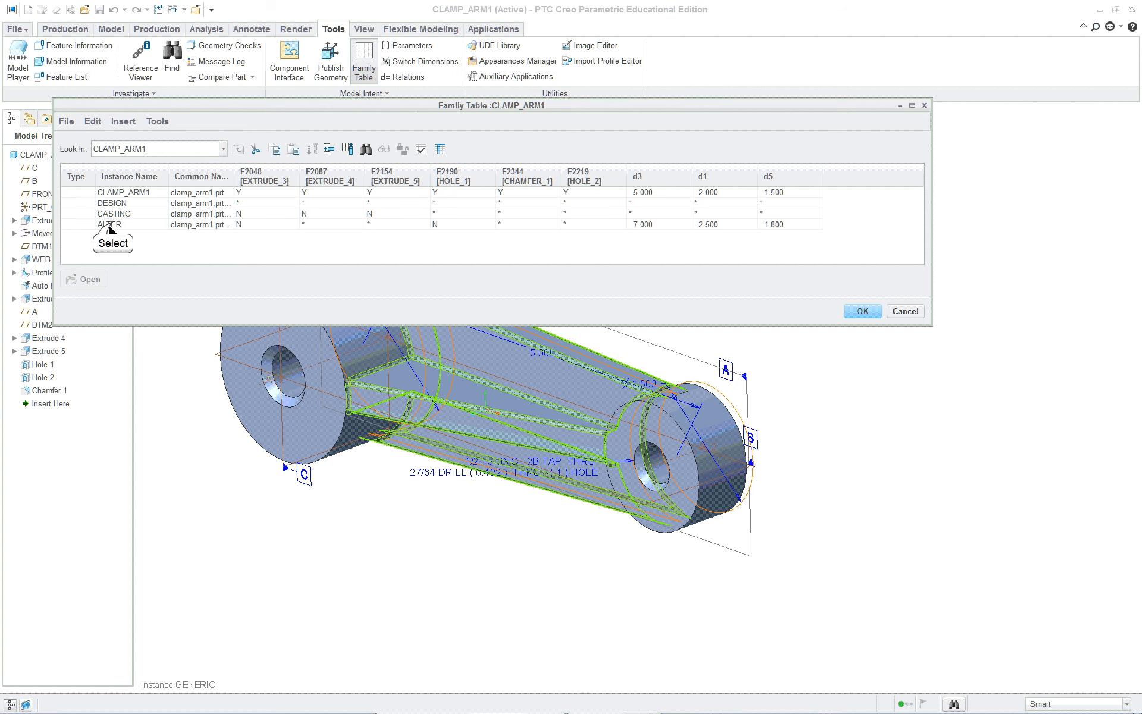
click(113, 226)
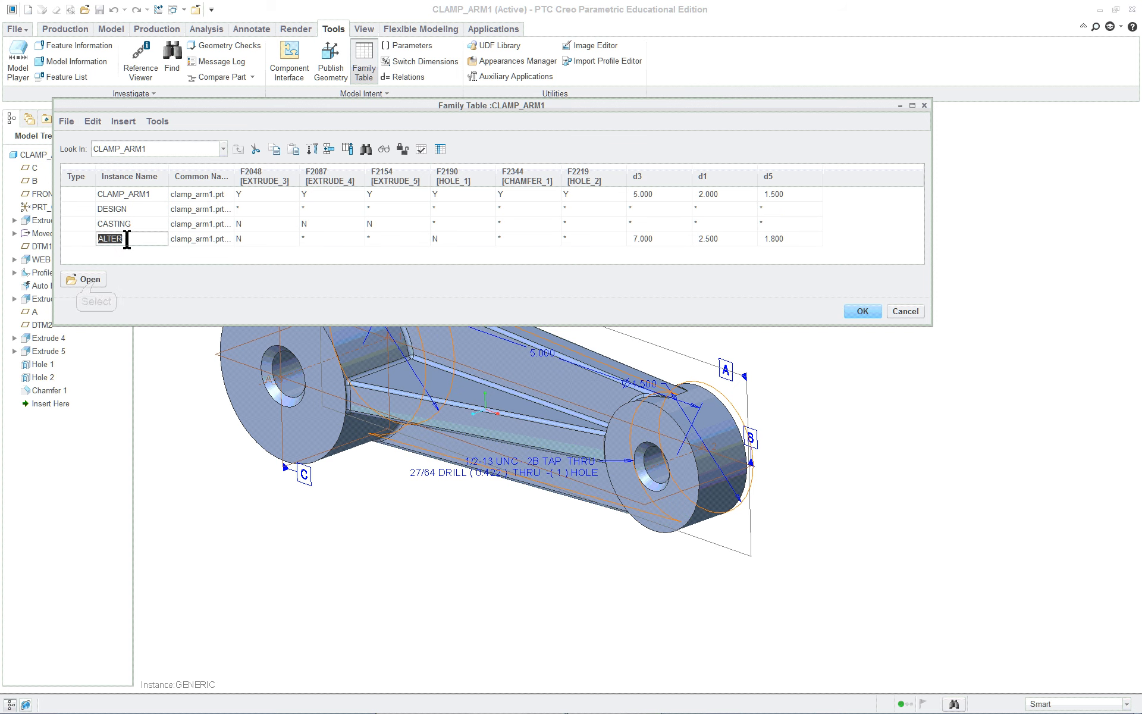
click(94, 281)
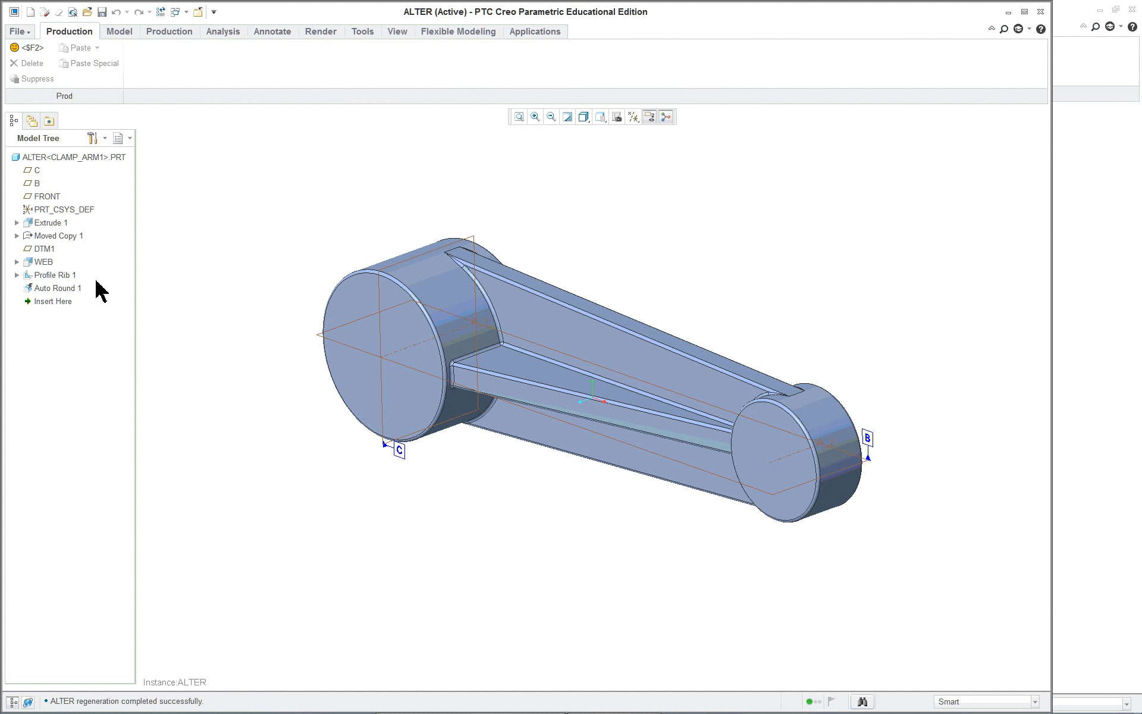
- Display the dimensions of the Alter instance's small and large cylinders and examine the part from several angles
mouse_move(581, 549)
middle_down()
mouse_move(609, 520)
mouse_move(632, 416)
mouse_move(558, 451)
mouse_move(624, 472)
middle_up()
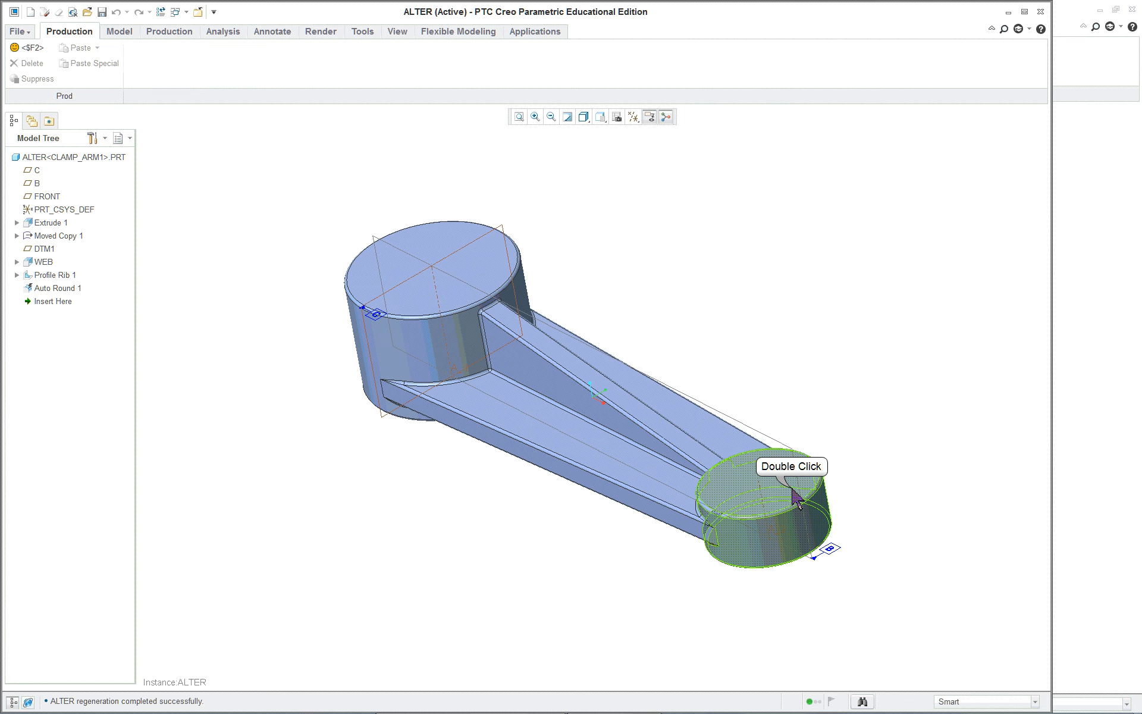
double_click(771, 476)
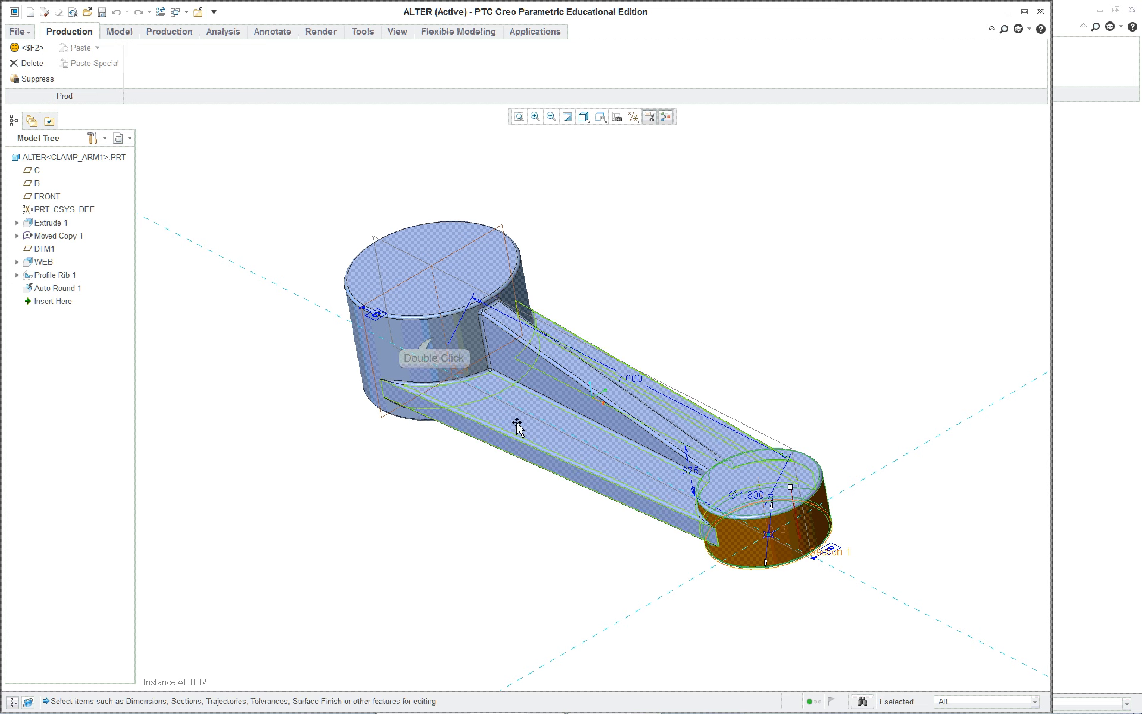
double_click(437, 341)
double_click(400, 300)
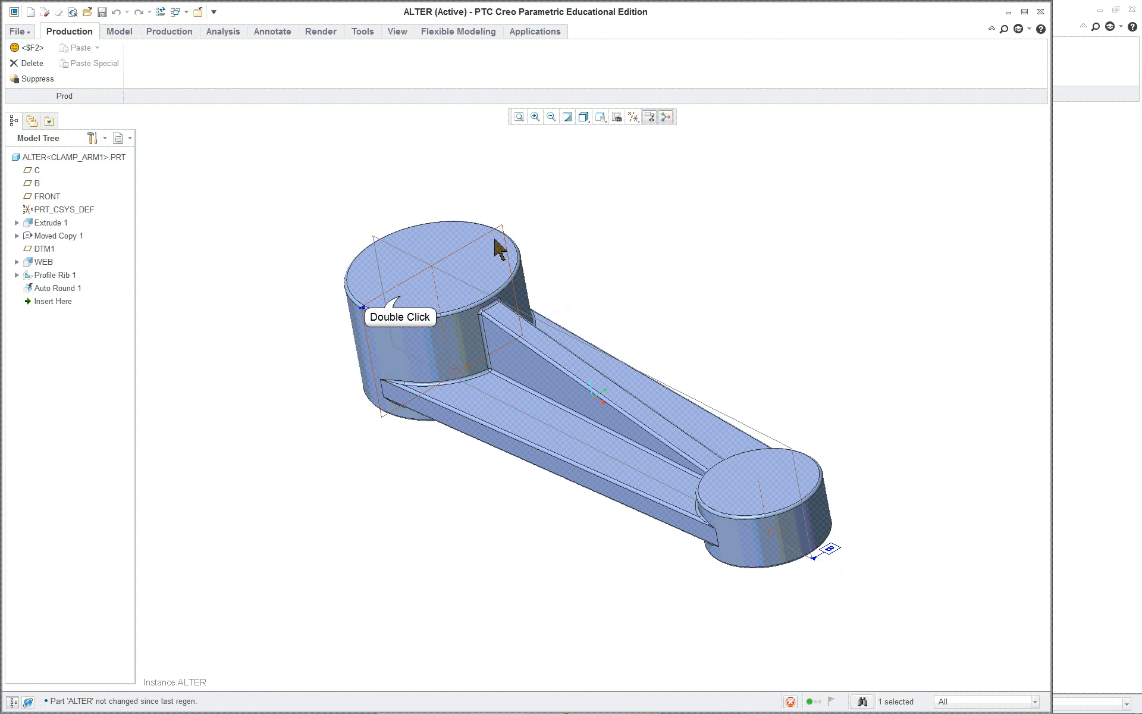
middle_drag(587, 331, 633, 313)
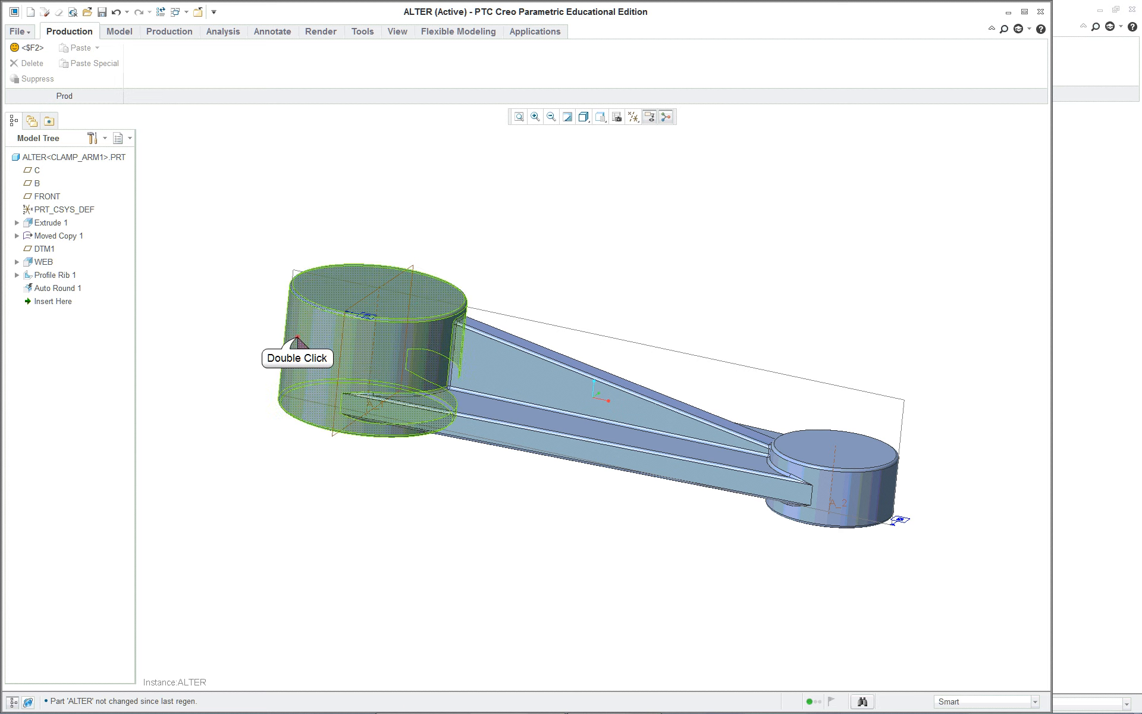
double_click(287, 344)
middle_drag(352, 492, 396, 507)
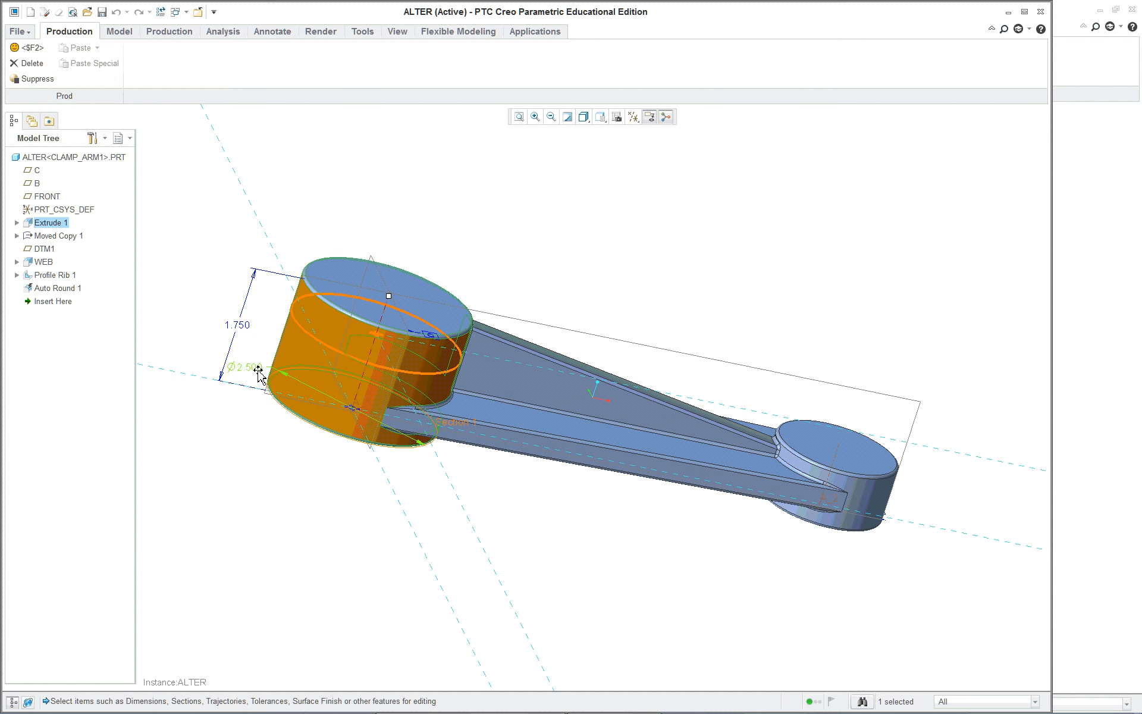
mouse_move(583, 525)
middle_down()
mouse_move(514, 535)
mouse_move(678, 556)
middle_up()
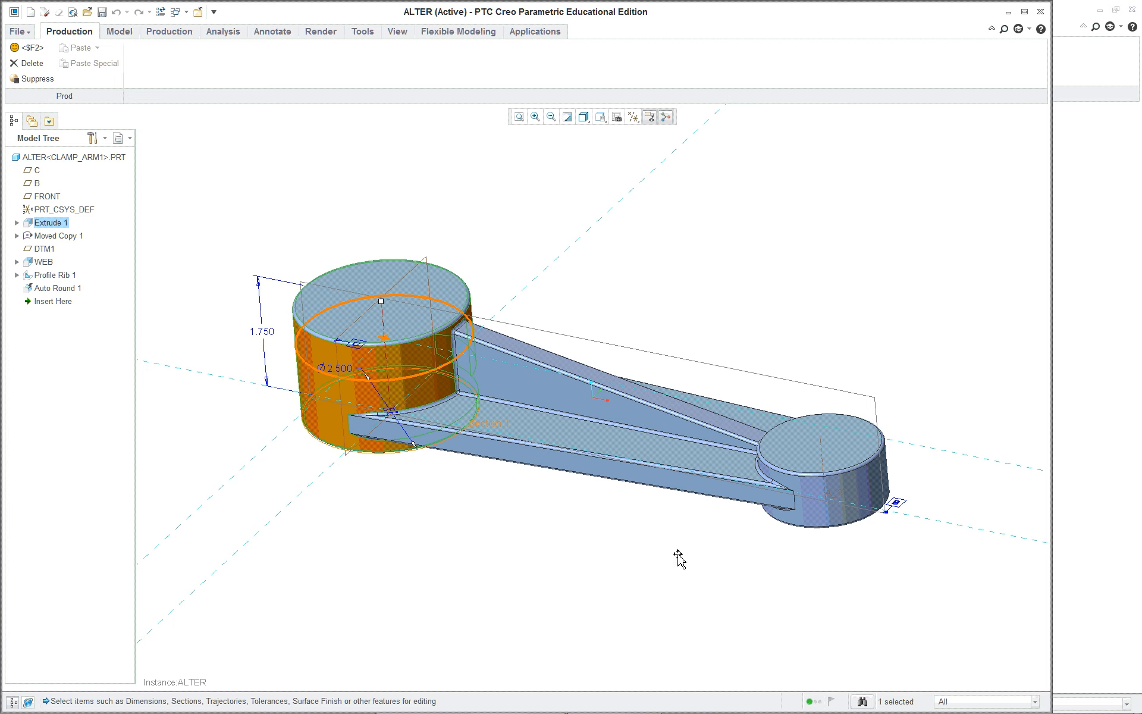
middle_drag(562, 568, 575, 488)
middle_drag(795, 521, 778, 605)
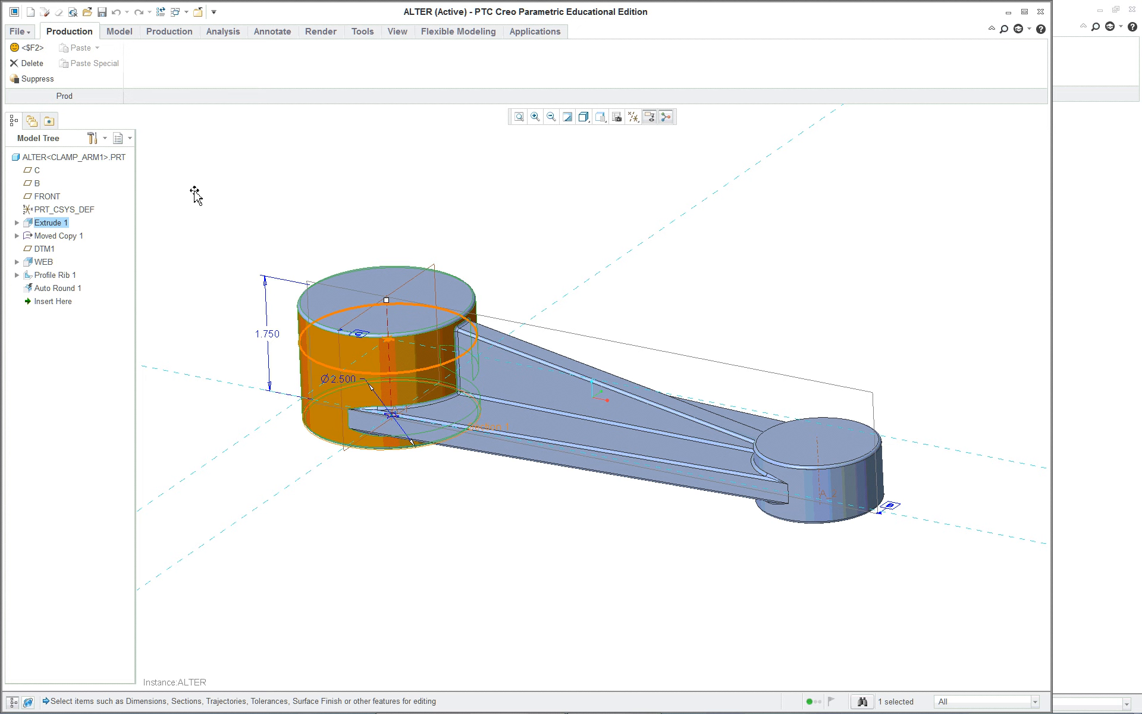
- Close the Alter instance, reopen CLAMP_ARM1's family table and widen its Common Name column
click(1040, 11)
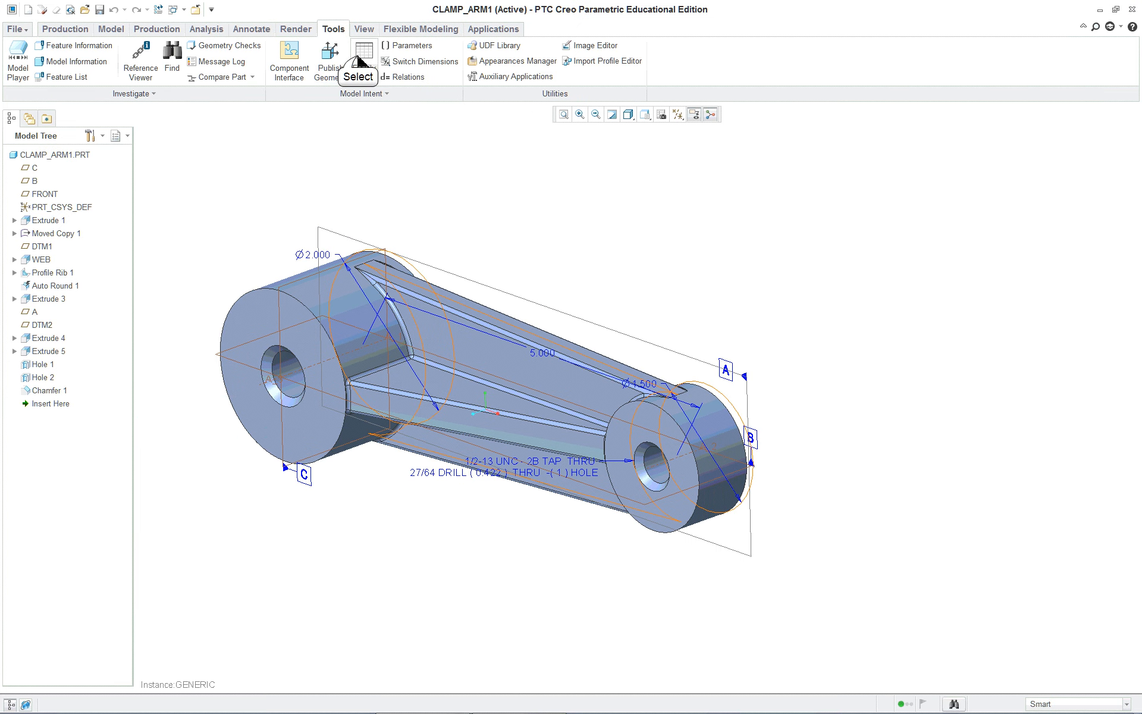
click(360, 60)
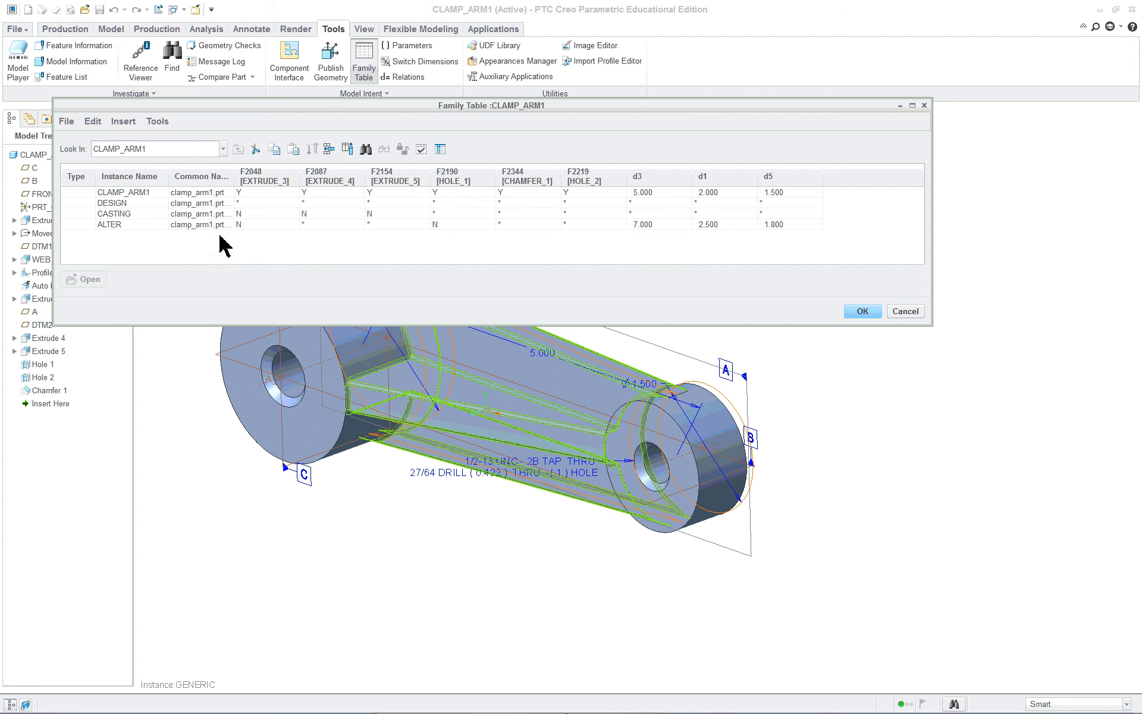
drag(238, 177, 267, 176)
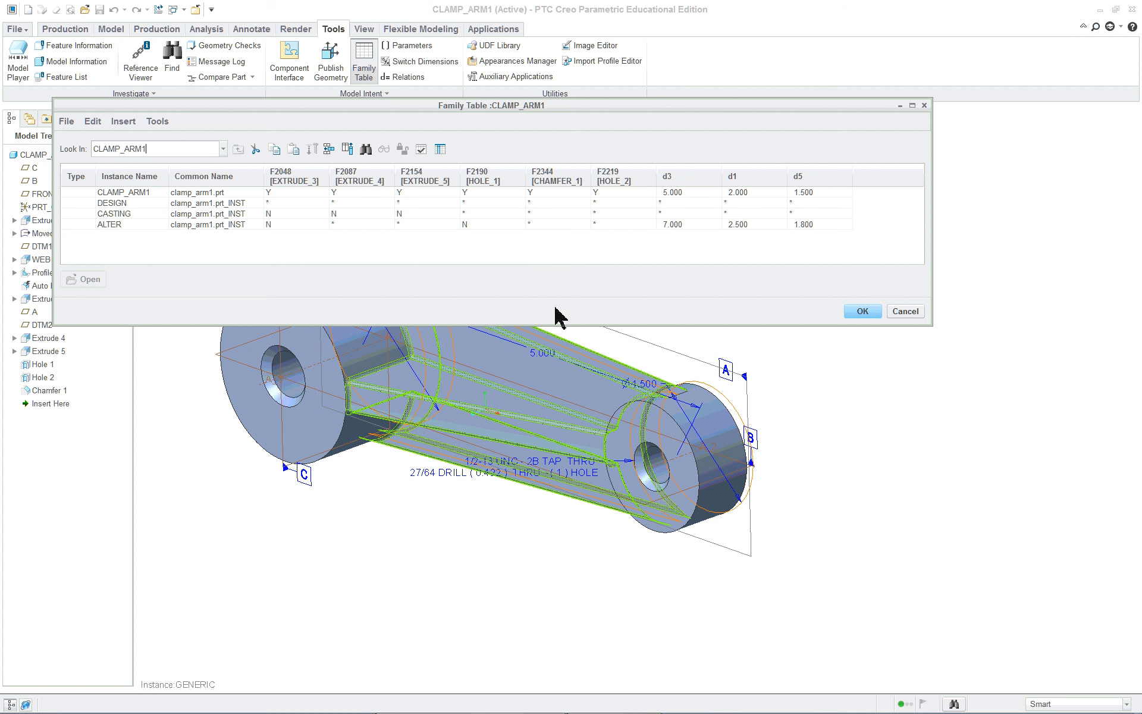
- Accept the family table, save CLAMP_ARM1 and close the part
click(862, 311)
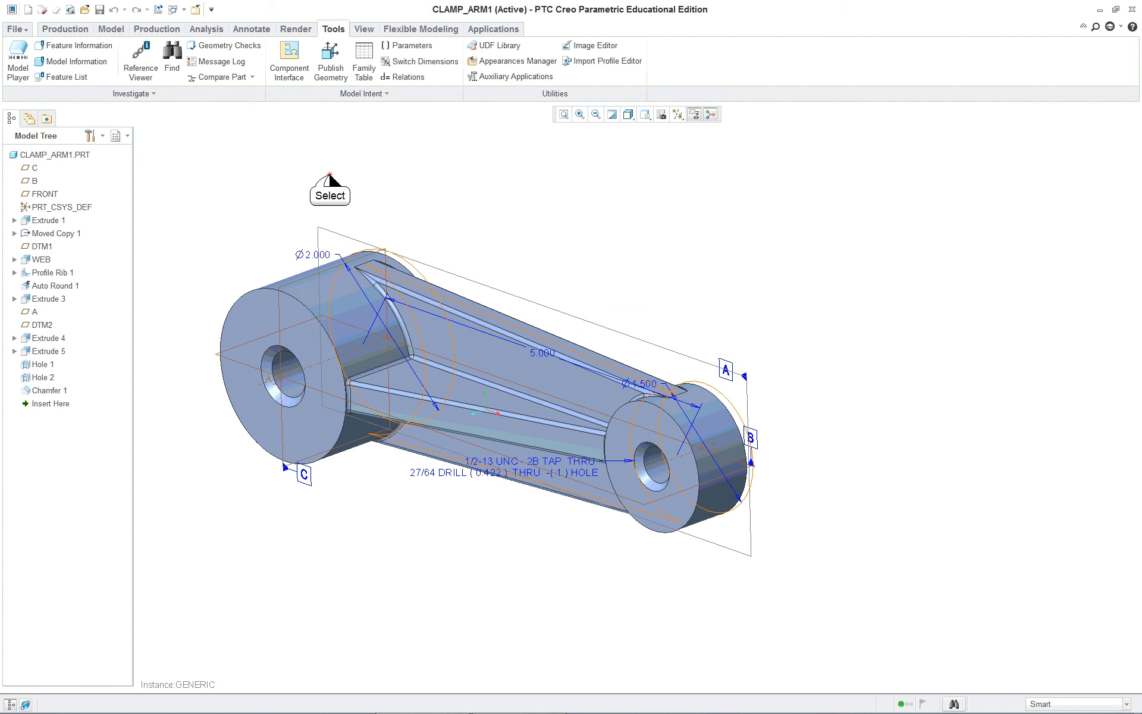
click(98, 9)
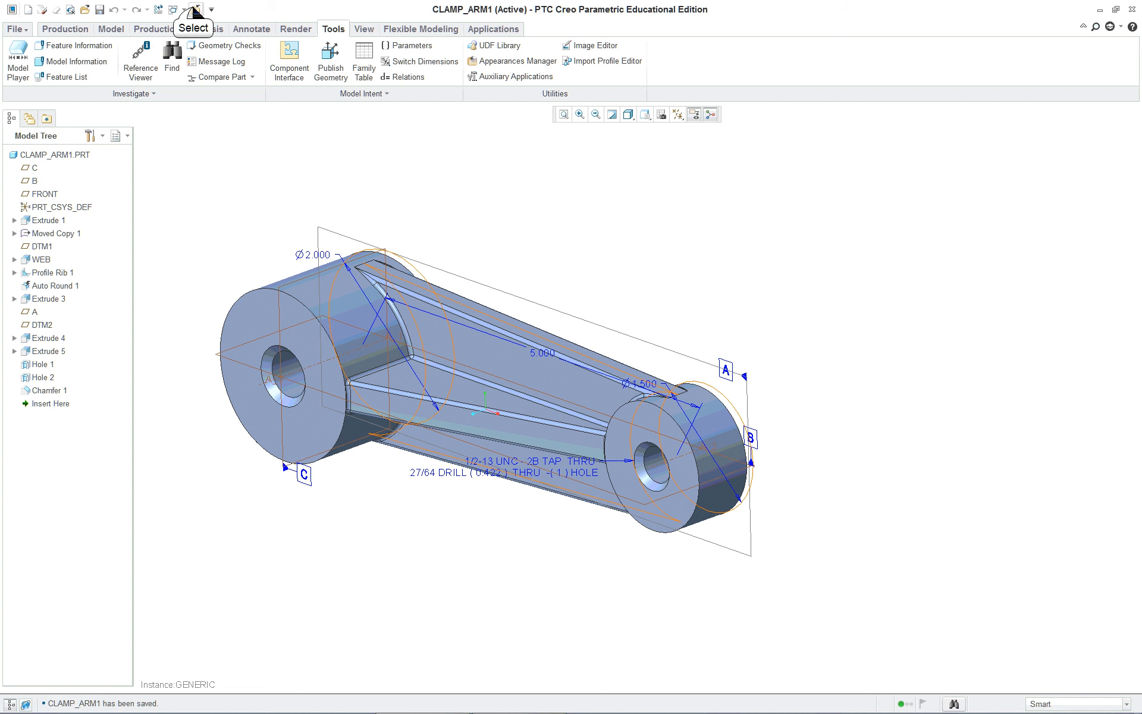
click(197, 10)
- Open clamp_arm1.prt from the models held in session
click(42, 57)
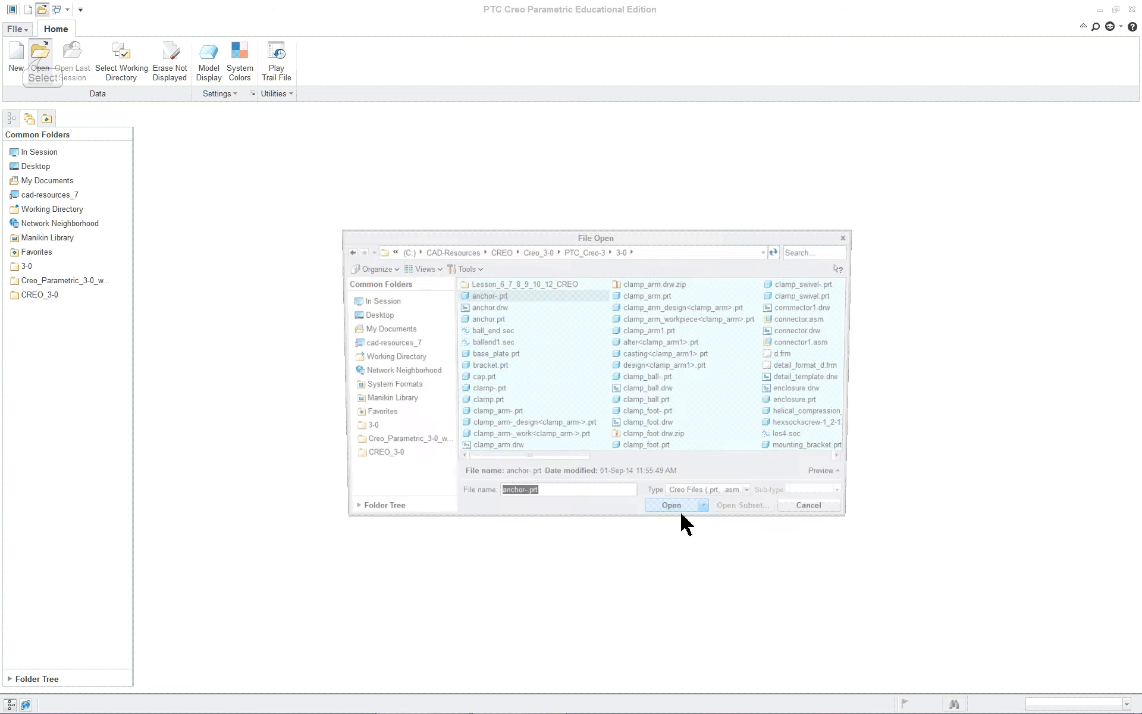
click(387, 301)
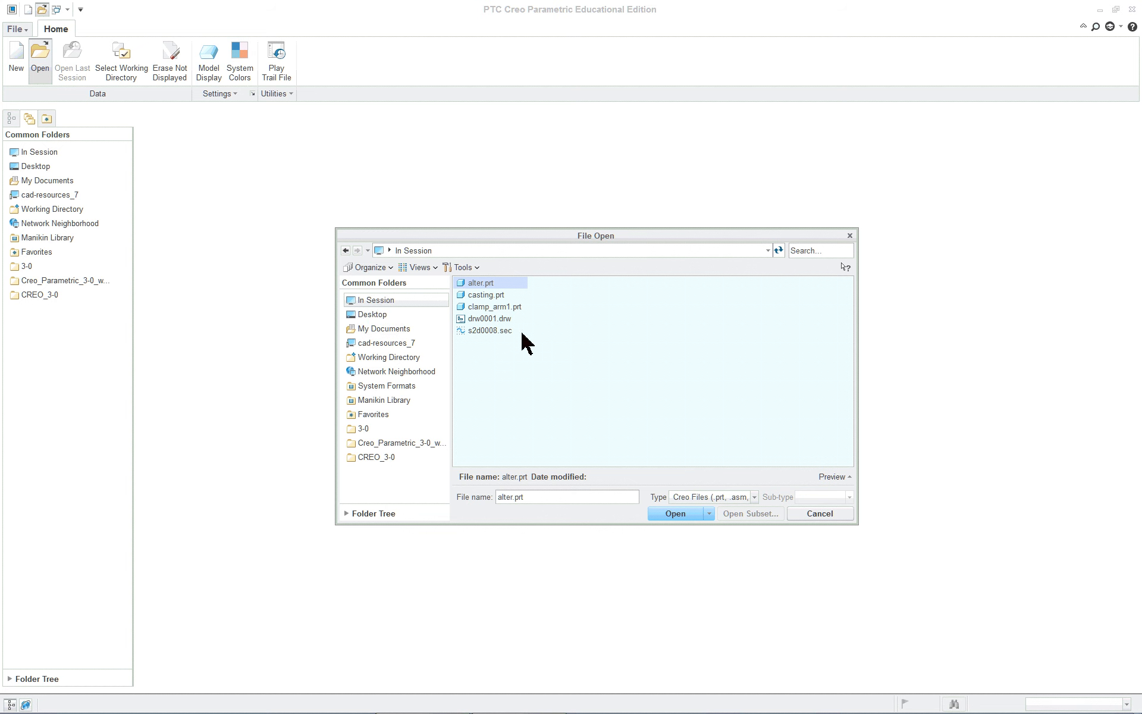
double_click(508, 307)
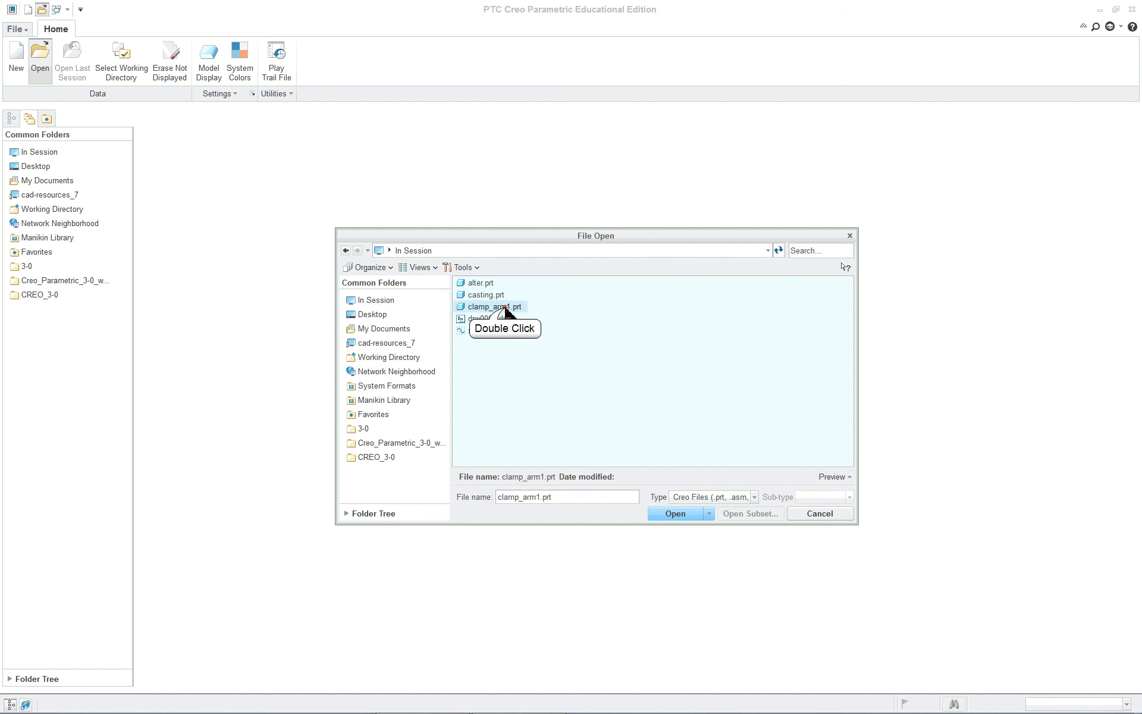
- Move the instance selection dialog away from the model and open the DESIGN instance of CLAMP_ARM1
click(605, 237)
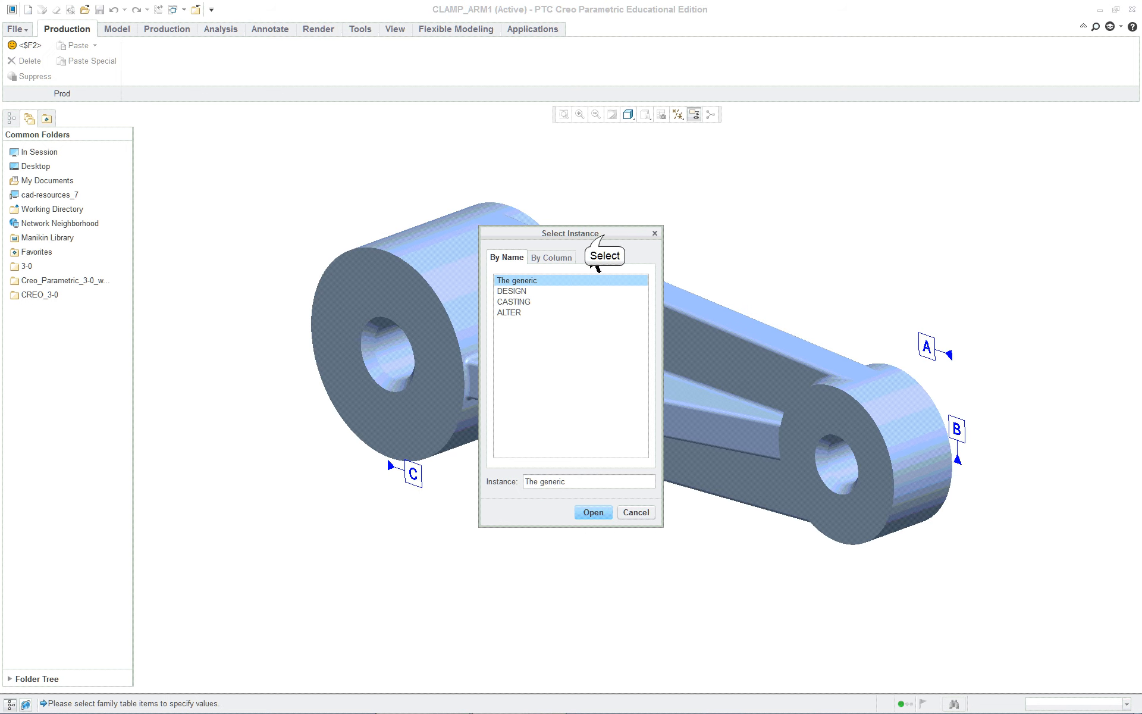
drag(605, 236, 355, 235)
click(276, 299)
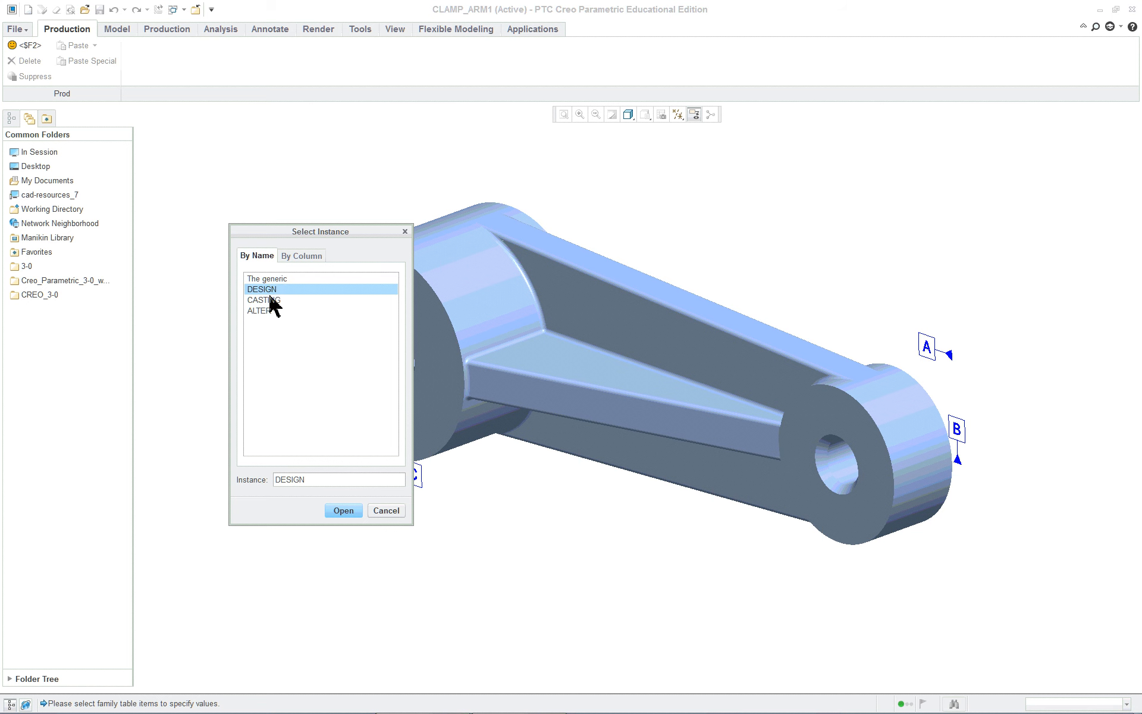
click(274, 300)
click(276, 310)
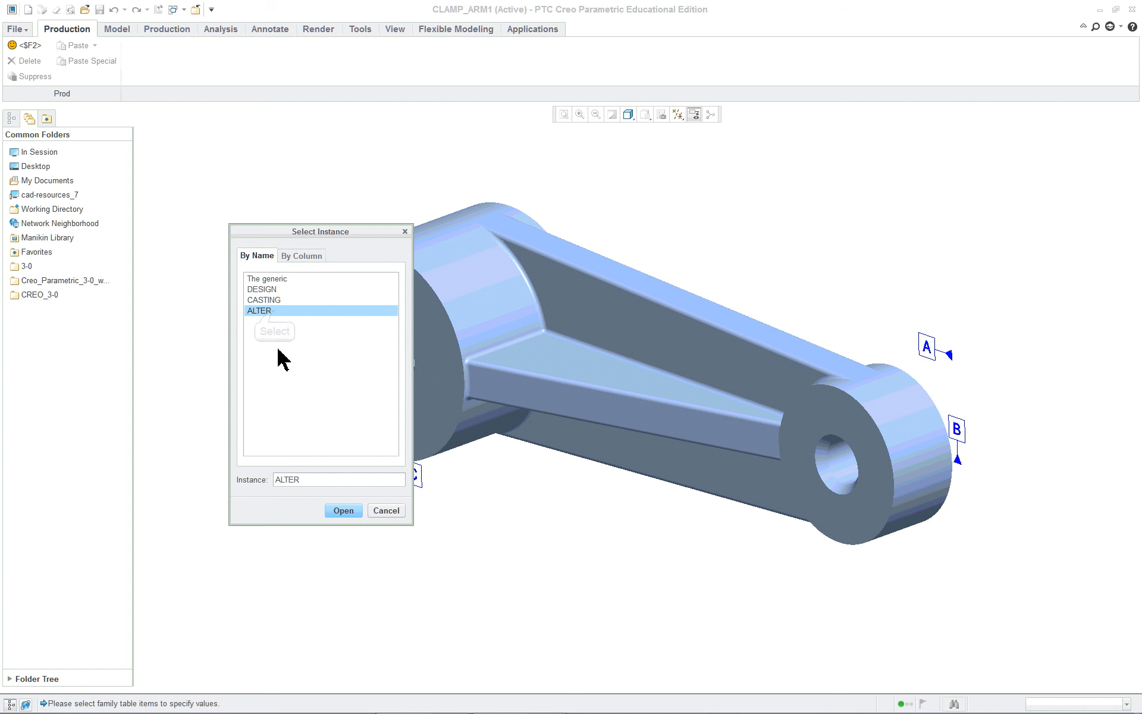
click(291, 290)
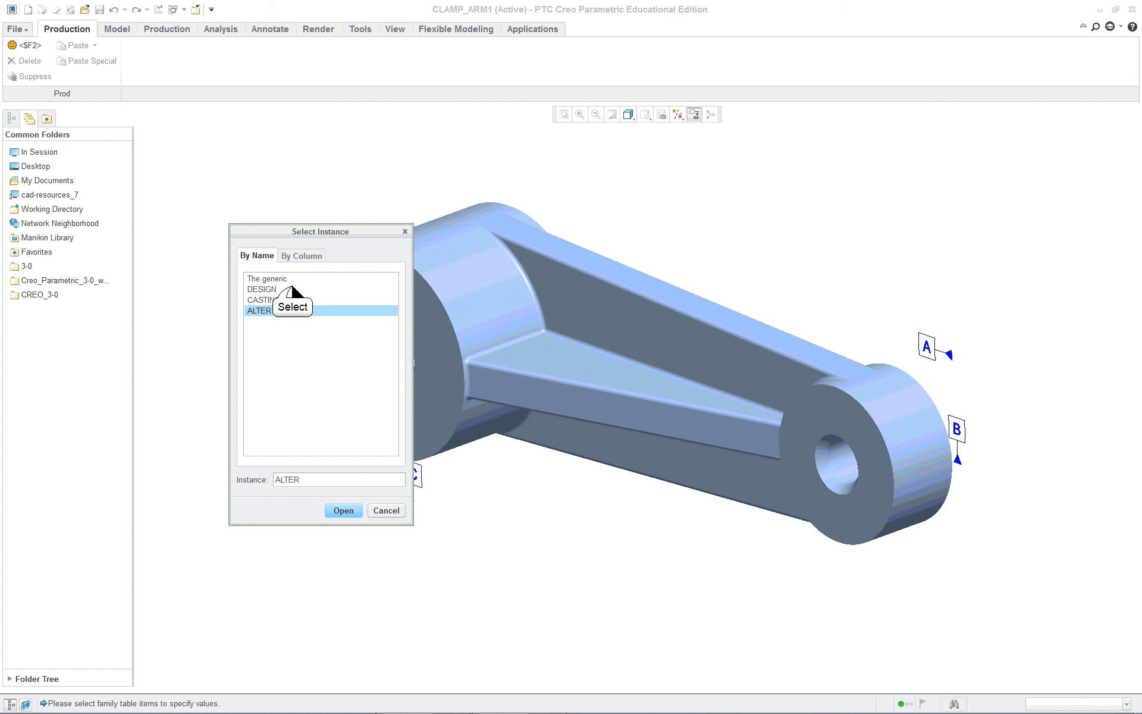
click(341, 512)
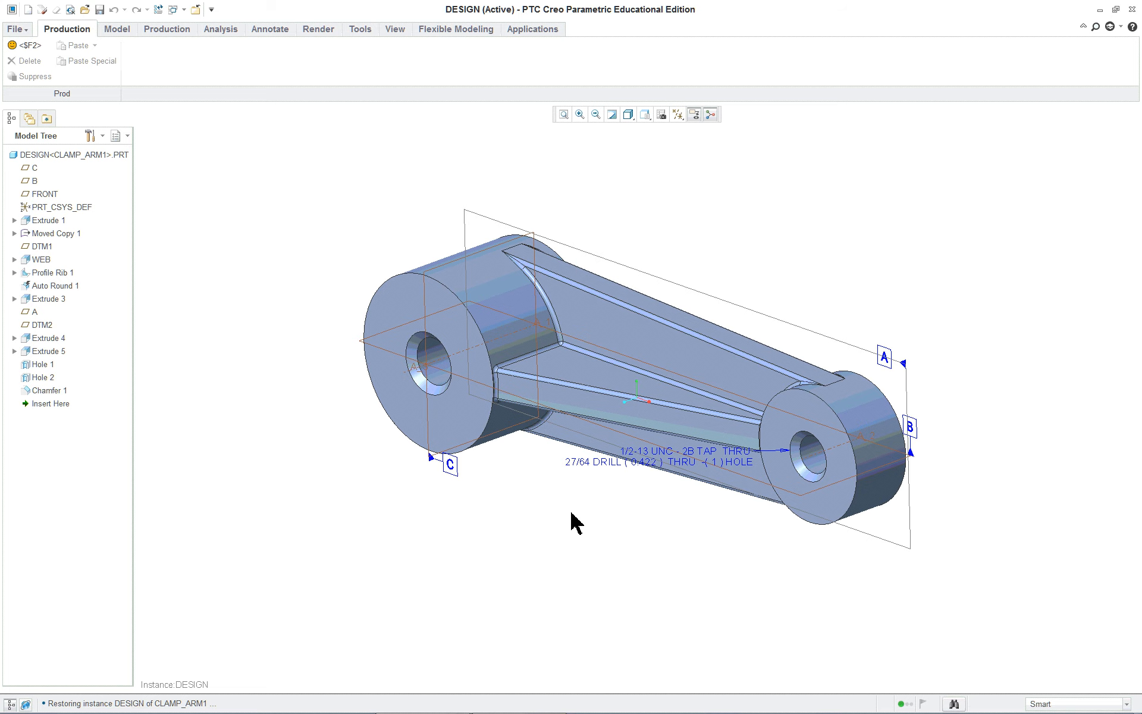
mouse_move(576, 524)
middle_down()
mouse_move(631, 417)
mouse_move(571, 505)
mouse_move(484, 520)
mouse_move(428, 512)
mouse_move(620, 476)
mouse_move(568, 519)
mouse_move(576, 530)
middle_up()
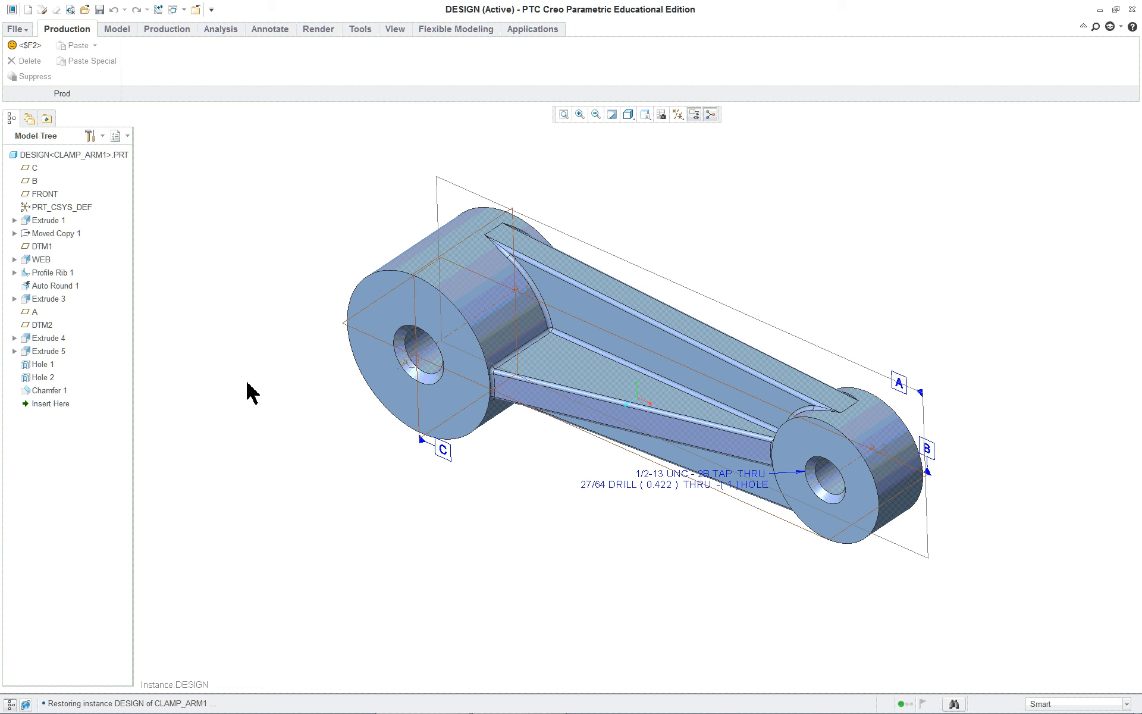